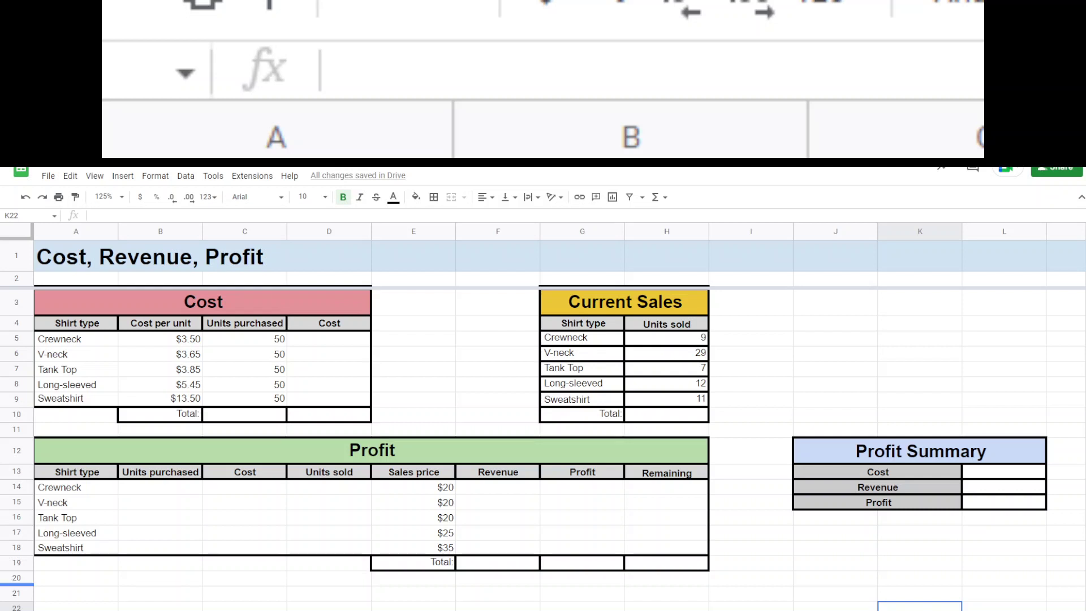
Enter =B5*C5 in D5 and fill it down to D9, giving costs from $175 to $675.
mouse_move(110, 231)
left_click(356, 342)
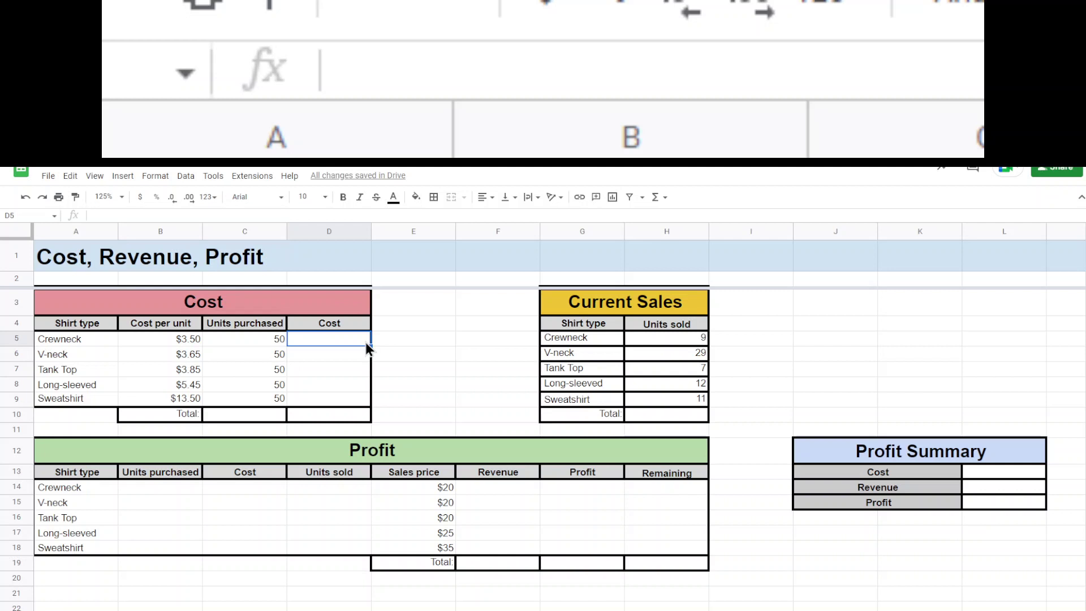
type("=")
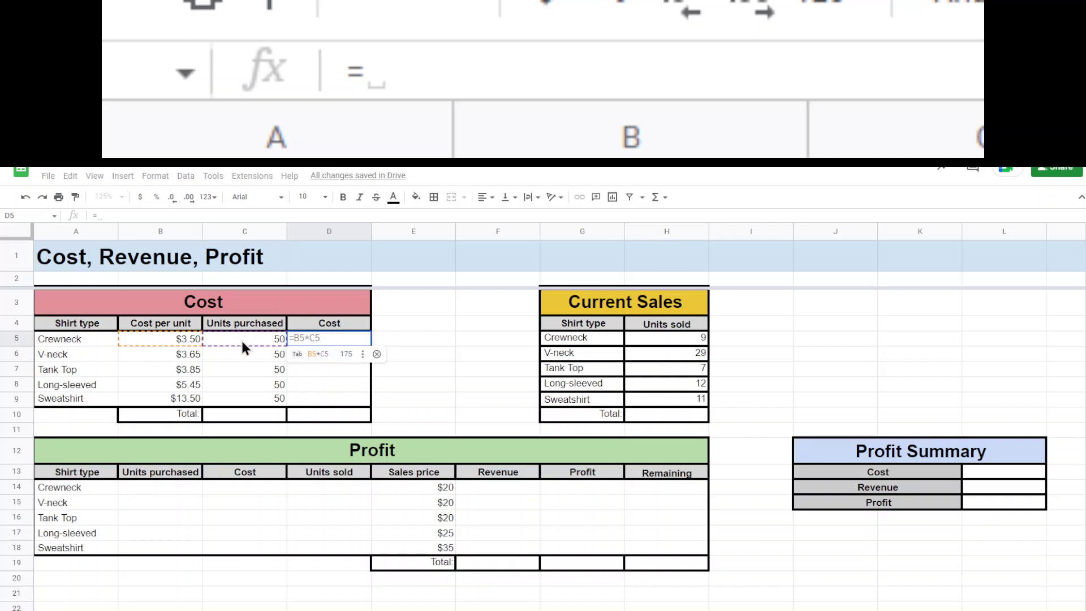
key("Tab")
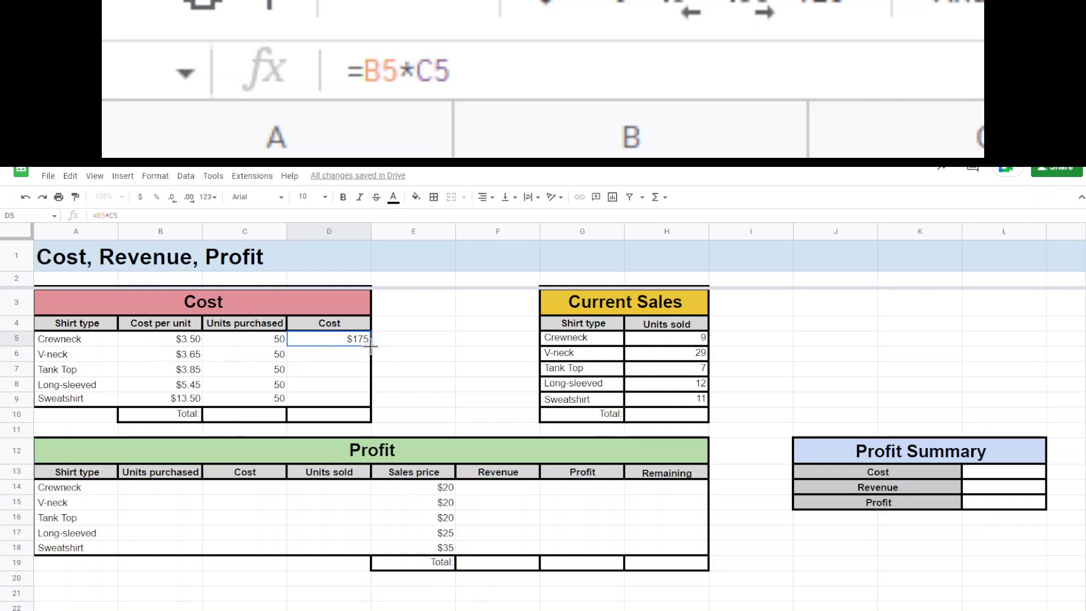
left_click_drag(370, 345, 436, 407)
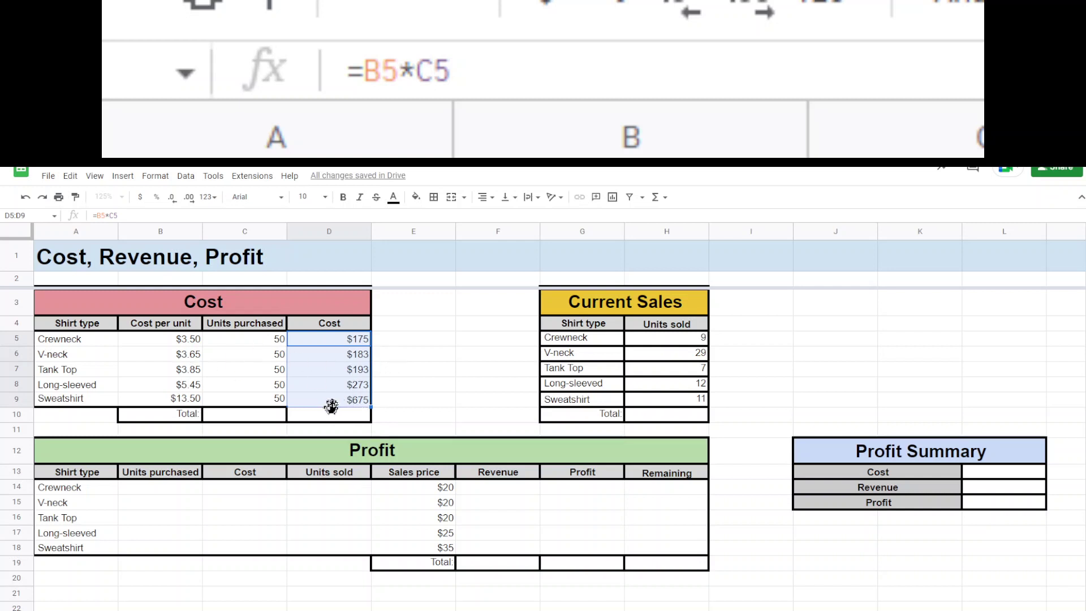
Total the Cost table with =SUM(C5:C9) in C10 (250) and =SUM(D5:D9) in D10 ($1,498).
left_click(256, 416)
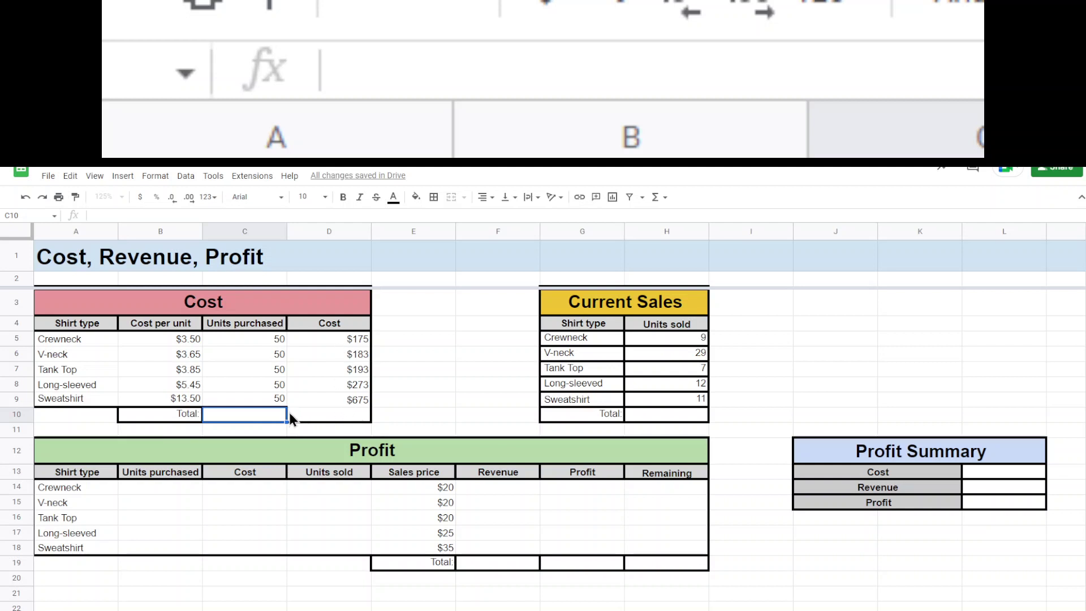
type("=")
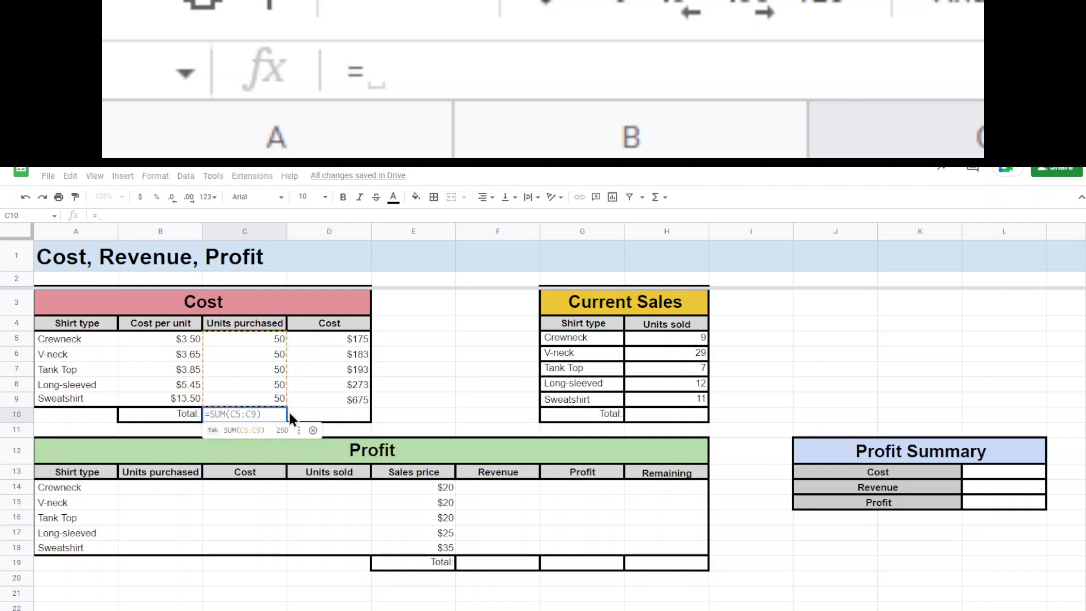
left_click(236, 433)
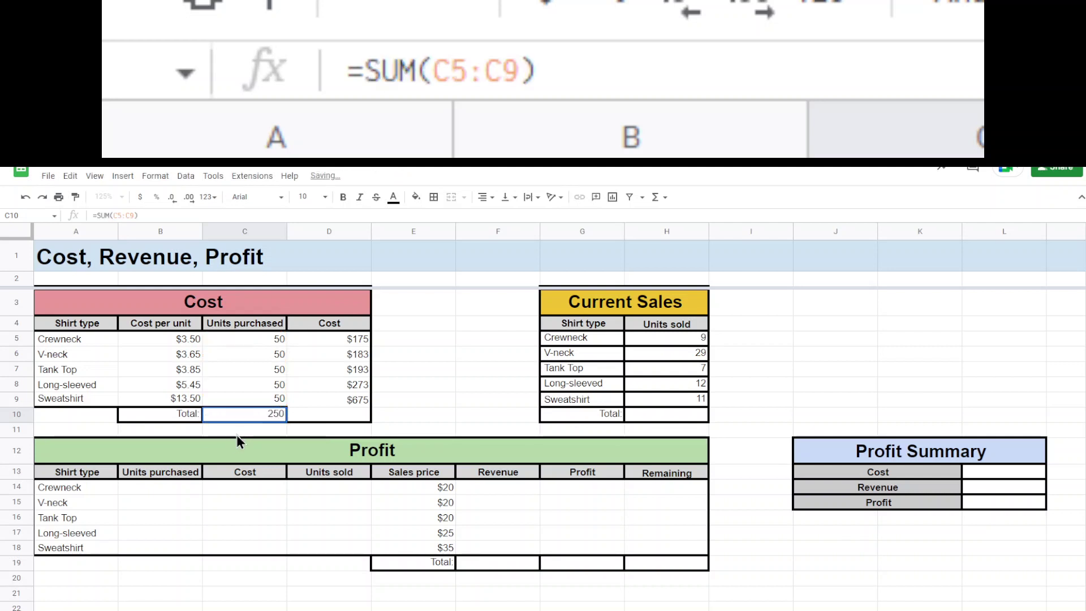
left_click(342, 419)
type("=")
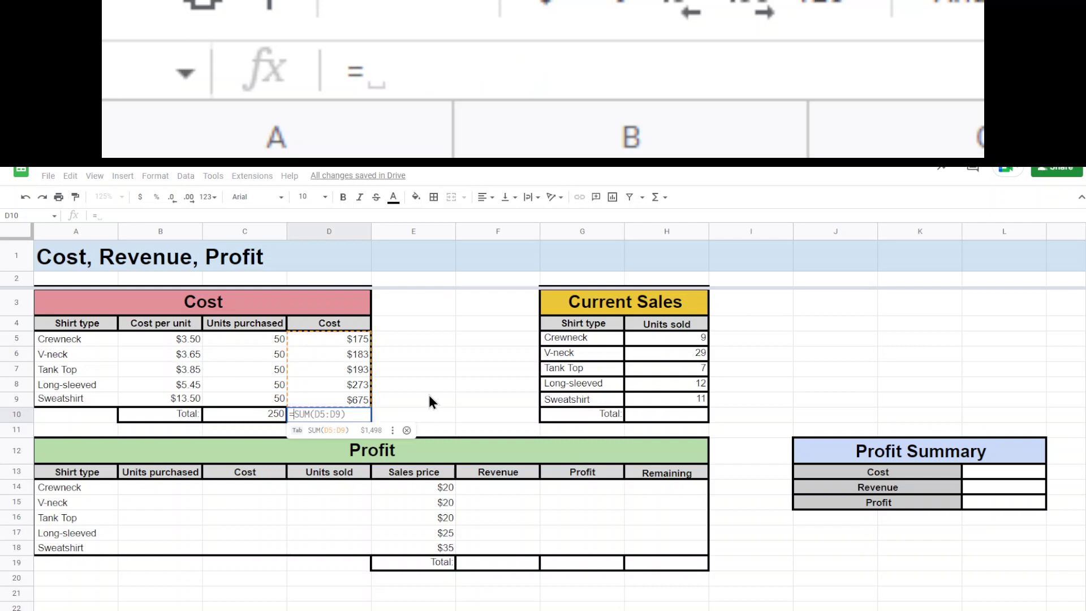
key("Tab")
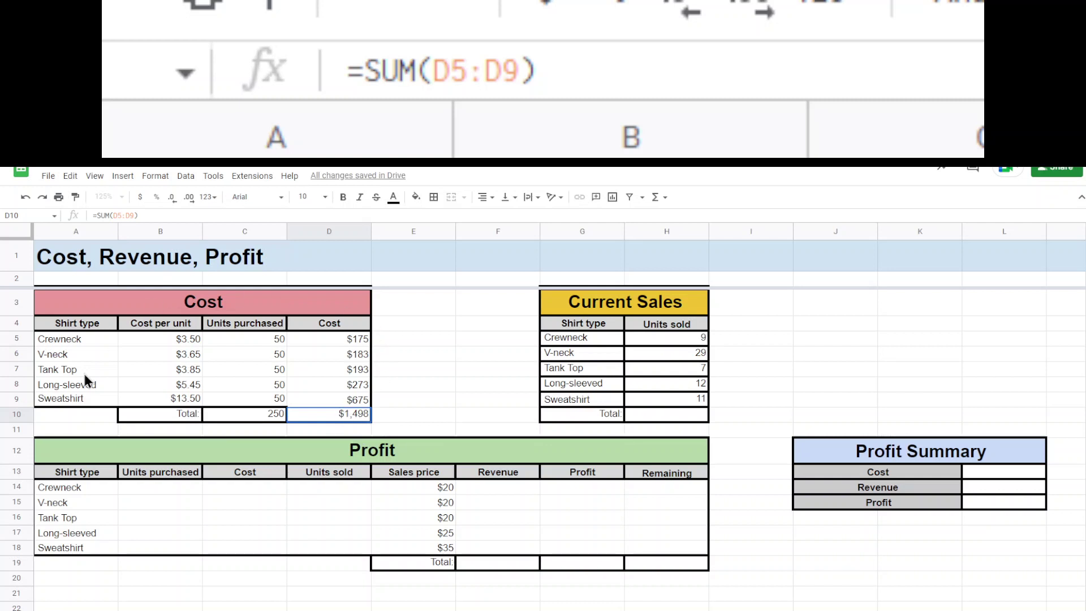
left_click(347, 341)
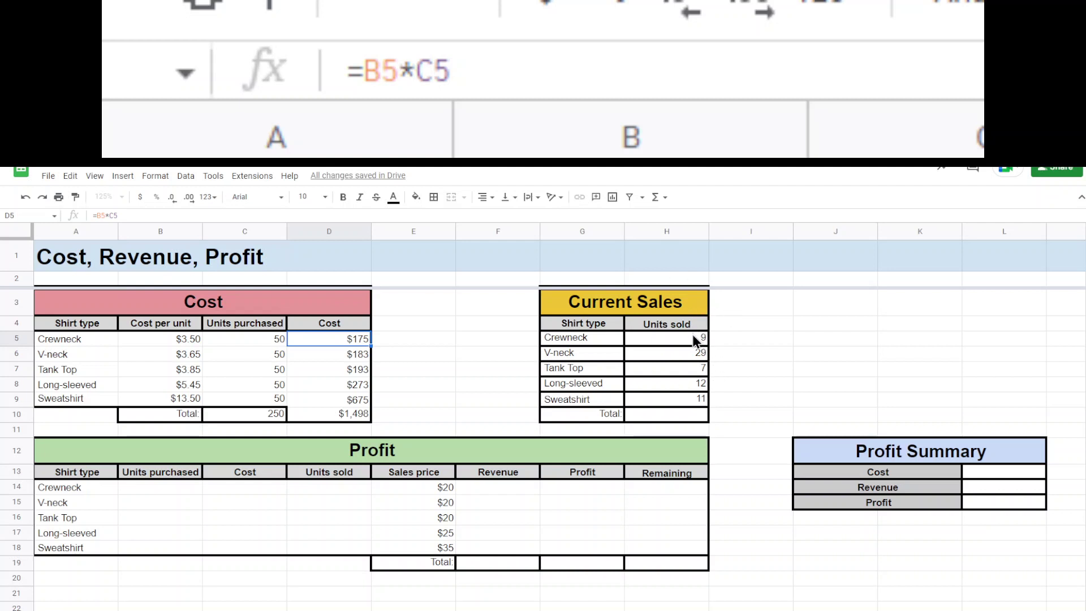
Enter =sum(H5:H9) in H10 to total 68 units sold.
left_click(679, 416)
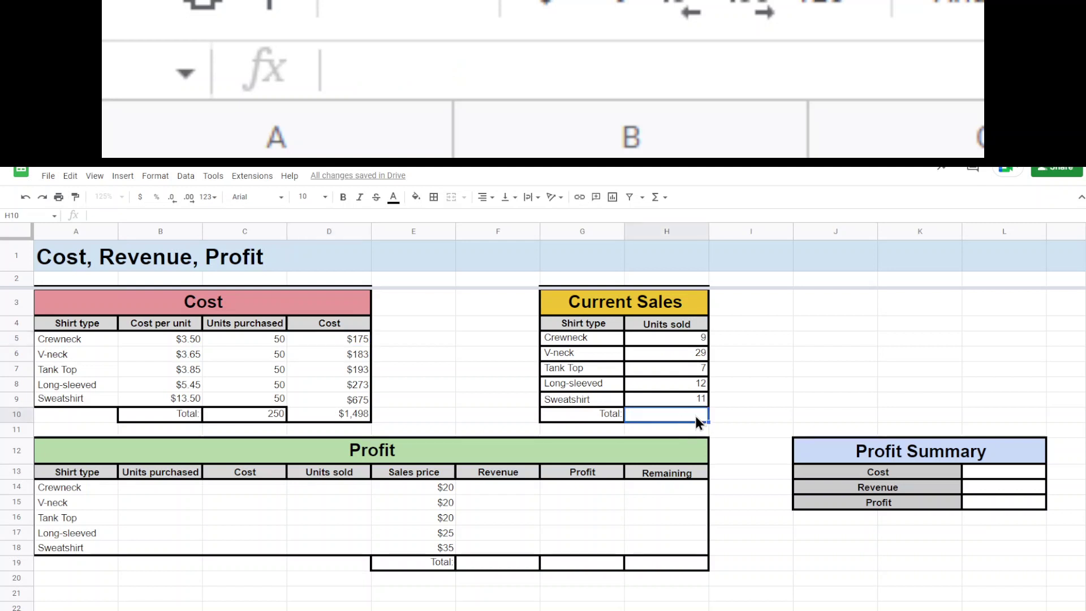
type("=sum")
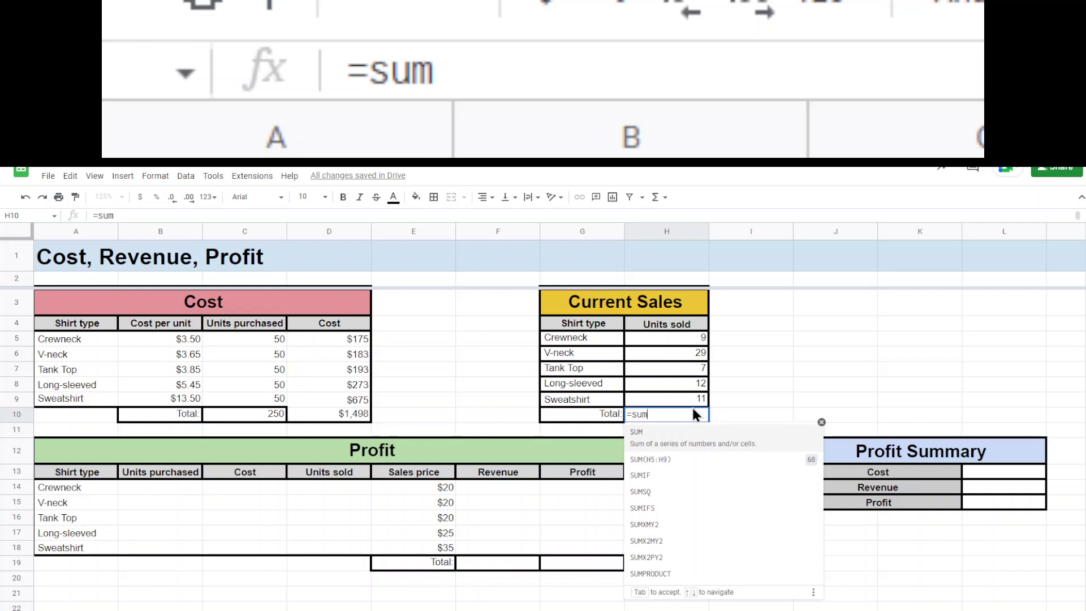
type("(")
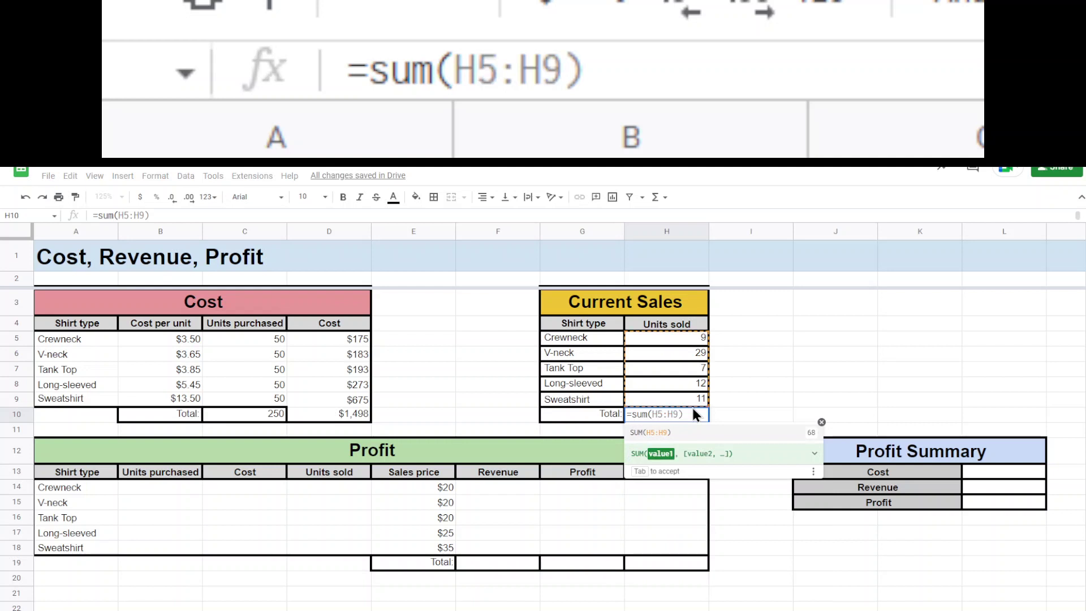
left_click_drag(685, 337, 697, 396)
type(")")
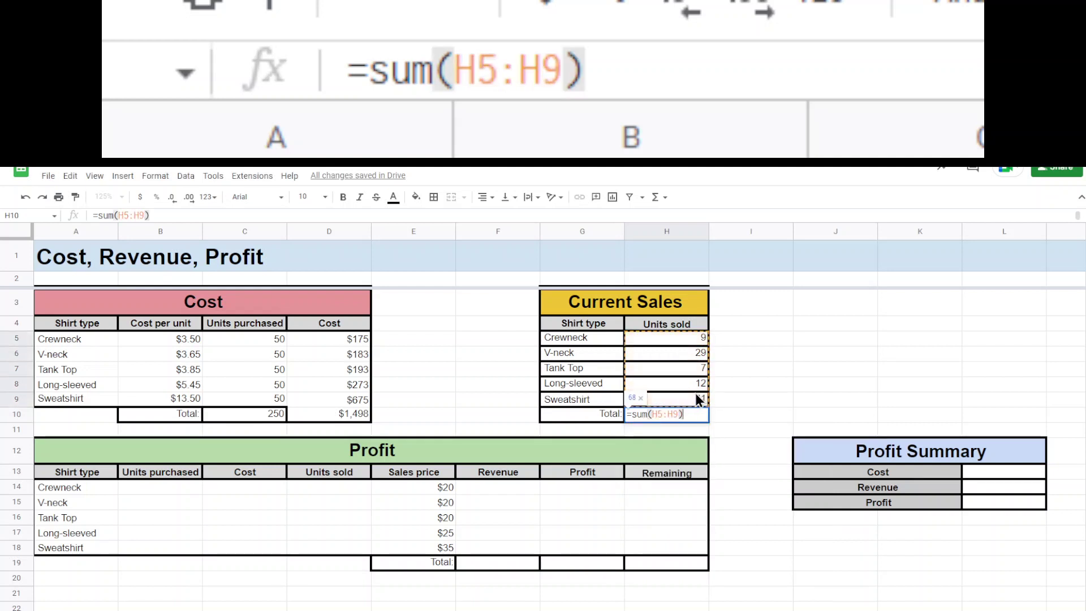
key("Return")
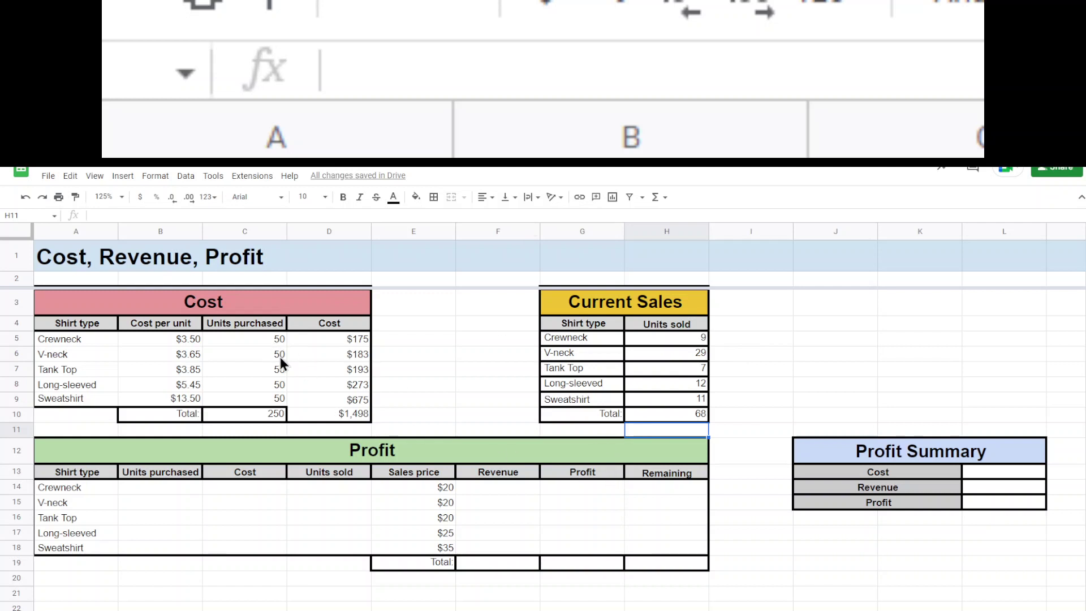
Copy Units purchased C5:C9 into Profit cell B14 and the costs D5:D9 into C14.
left_click_drag(277, 338, 274, 398)
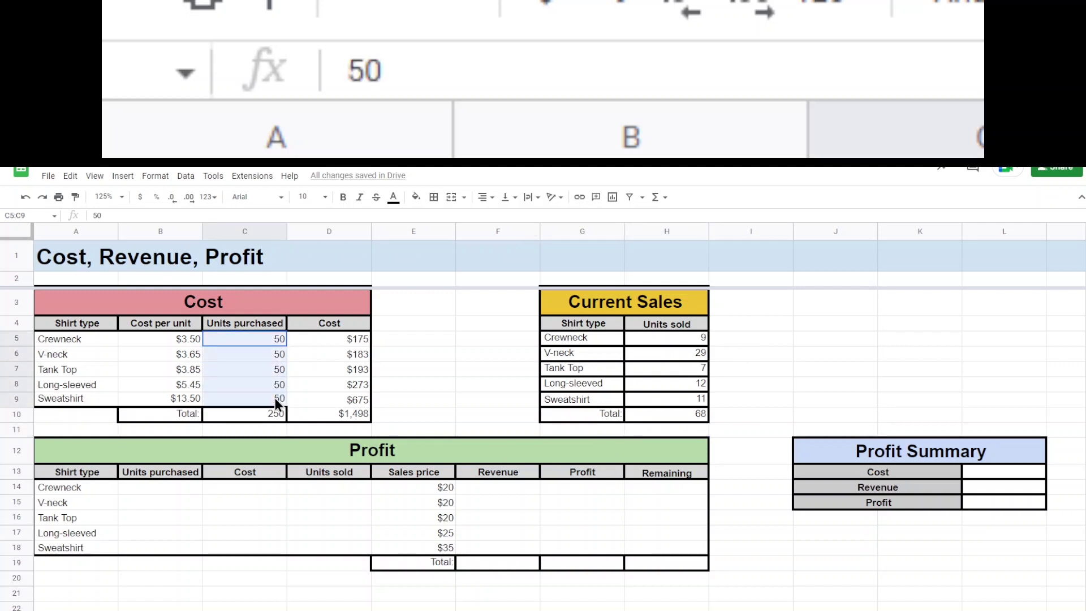
key("ctrl+c")
left_click(171, 490)
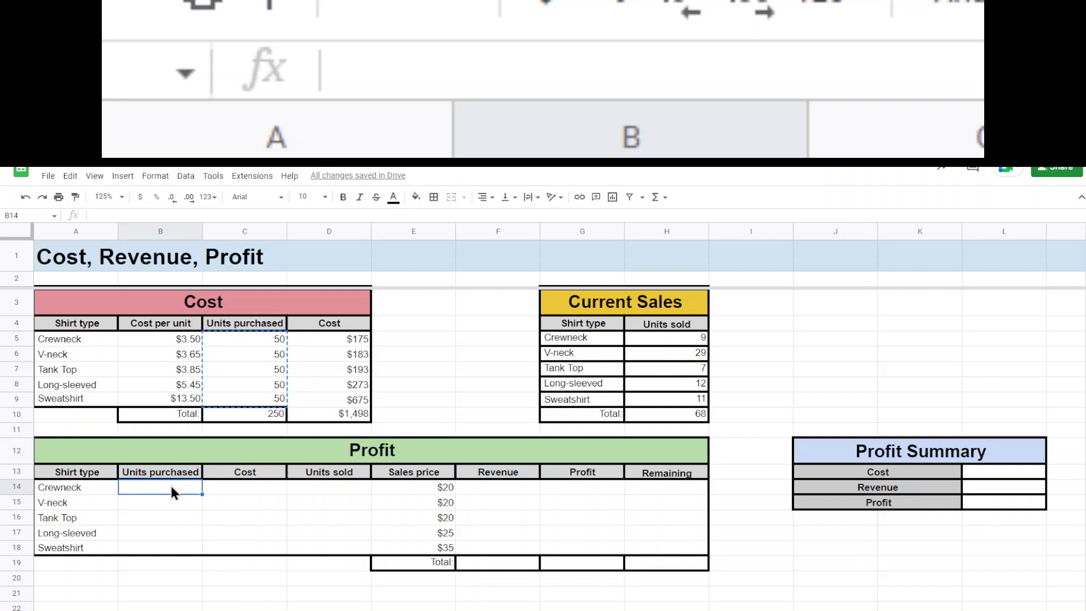
key("ctrl+v")
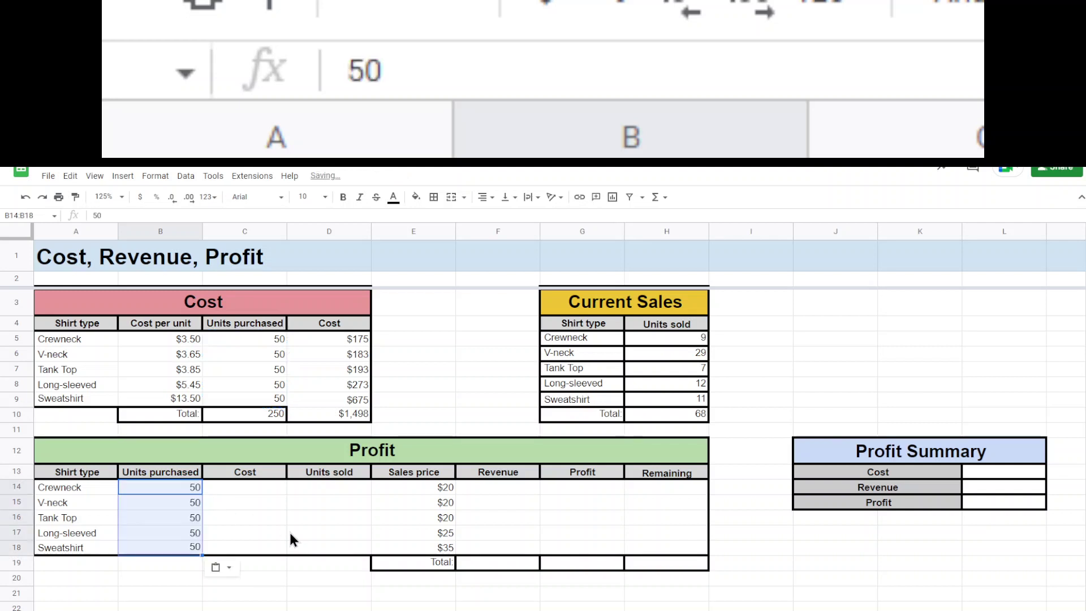
left_click(246, 487)
left_click_drag(357, 340, 361, 397)
key("ctrl+c")
left_click(263, 484)
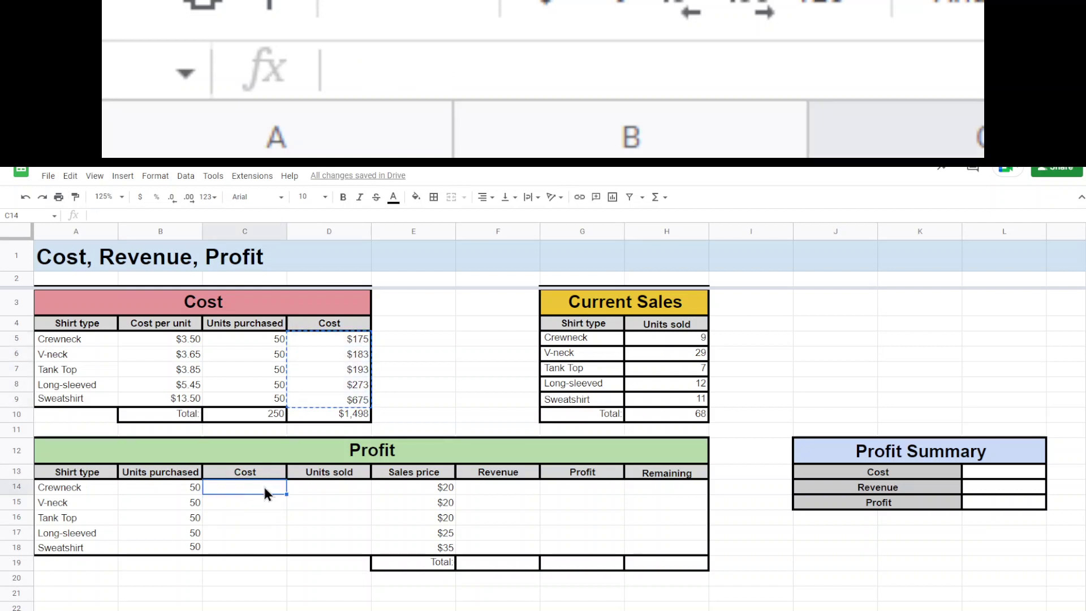
key("ctrl+v")
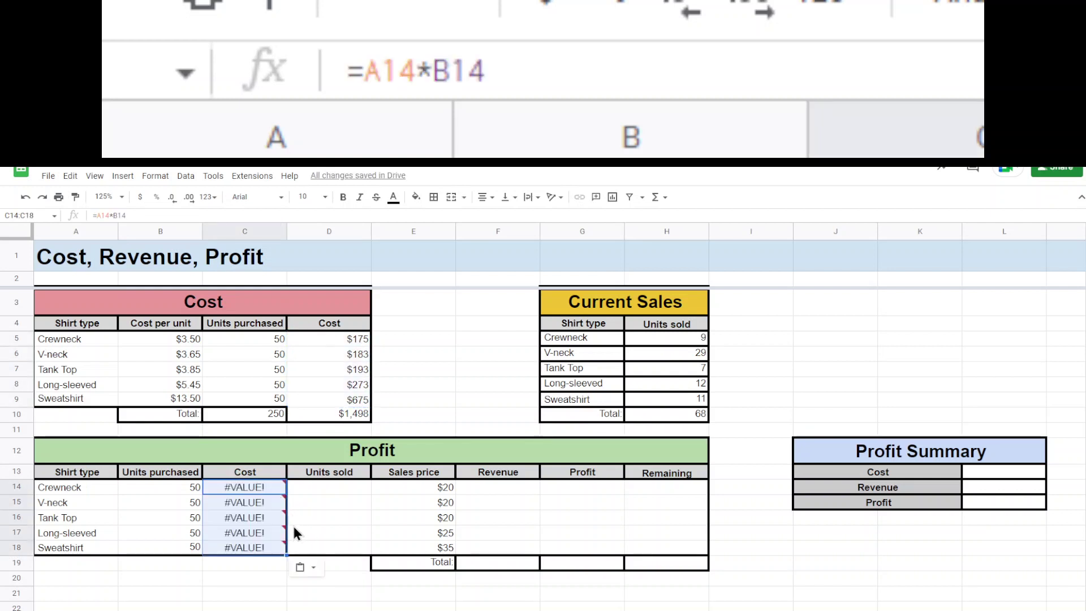
Compare D5's =B5*C5 with C14's broken =A14*B14, then delete the #VALUE! cells C14:C18.
left_click(366, 340)
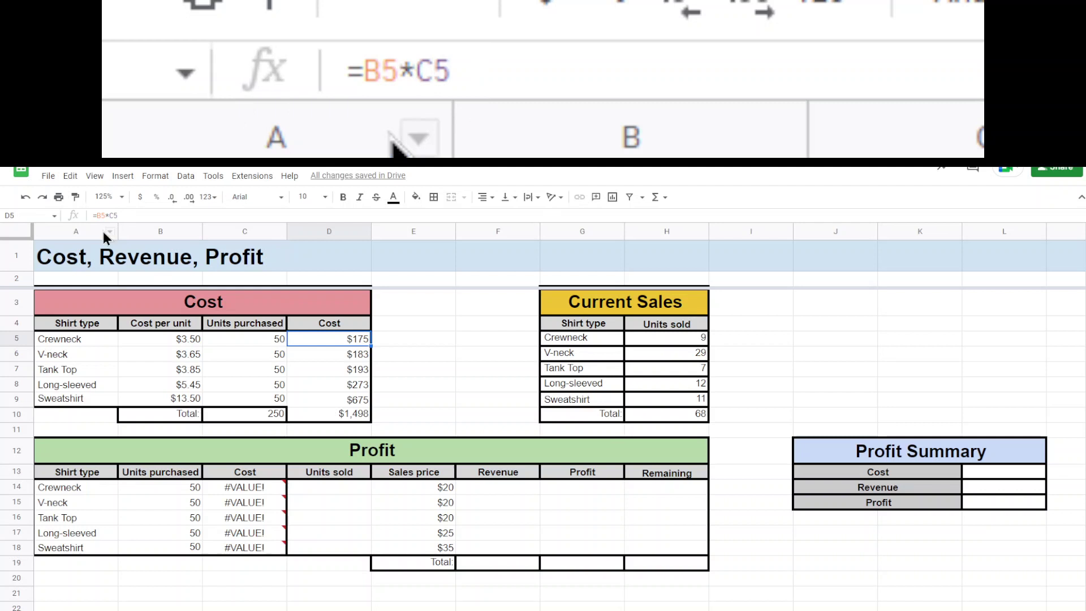
left_click_drag(126, 215, 89, 215)
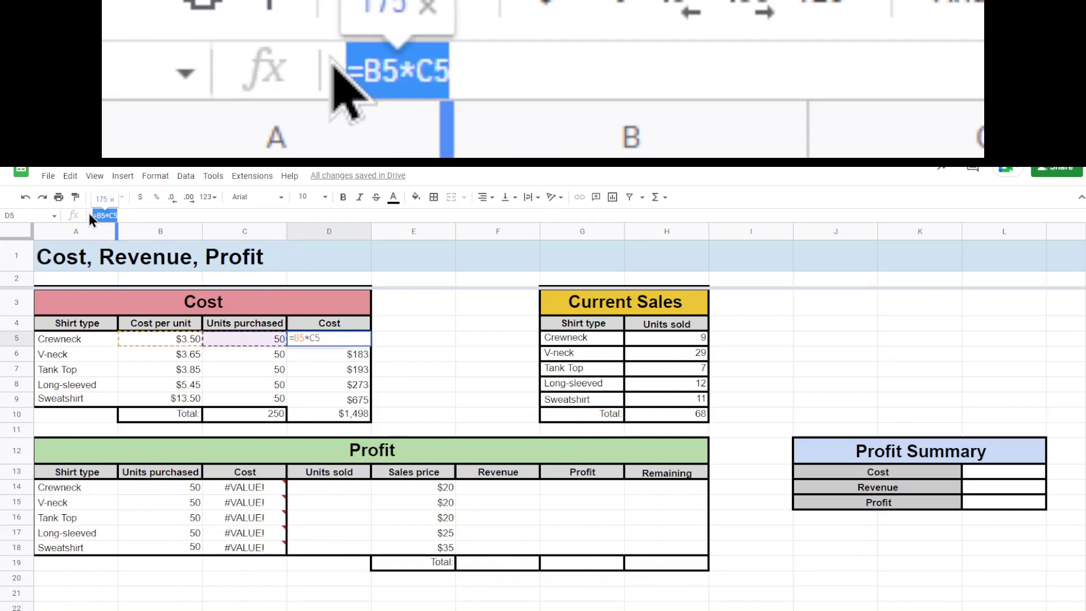
left_click(250, 485)
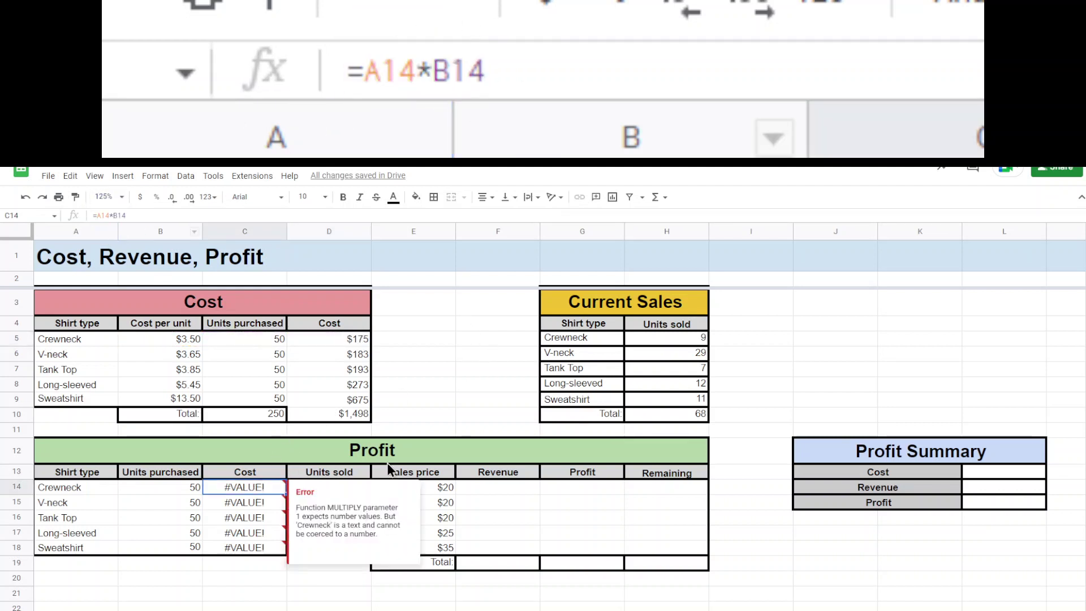
left_click(126, 215)
left_click_drag(126, 214, 92, 215)
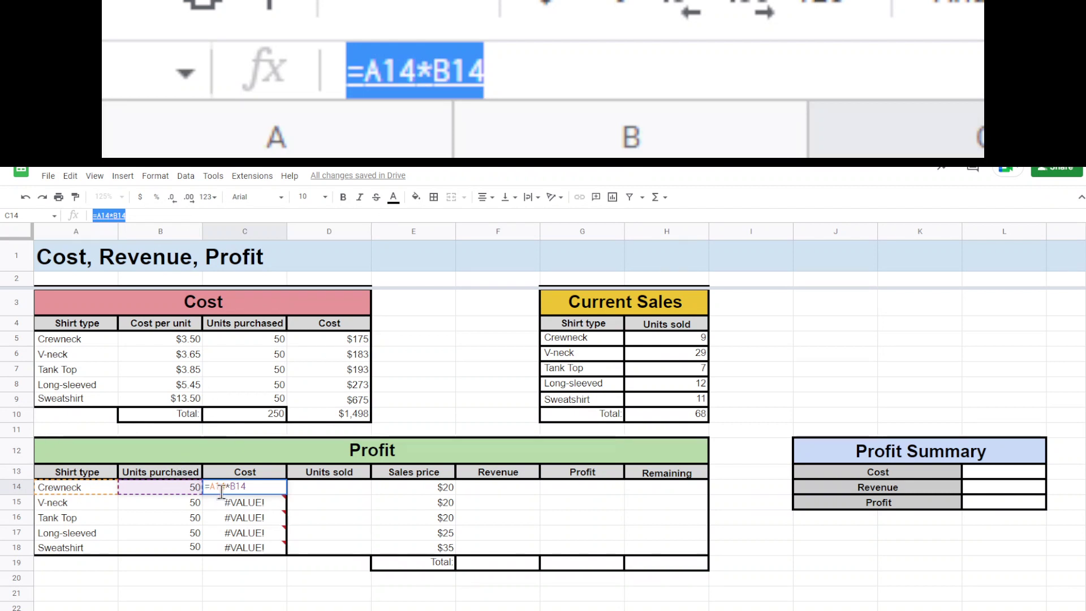
mouse_move(209, 492)
left_click(102, 487)
left_click(141, 485)
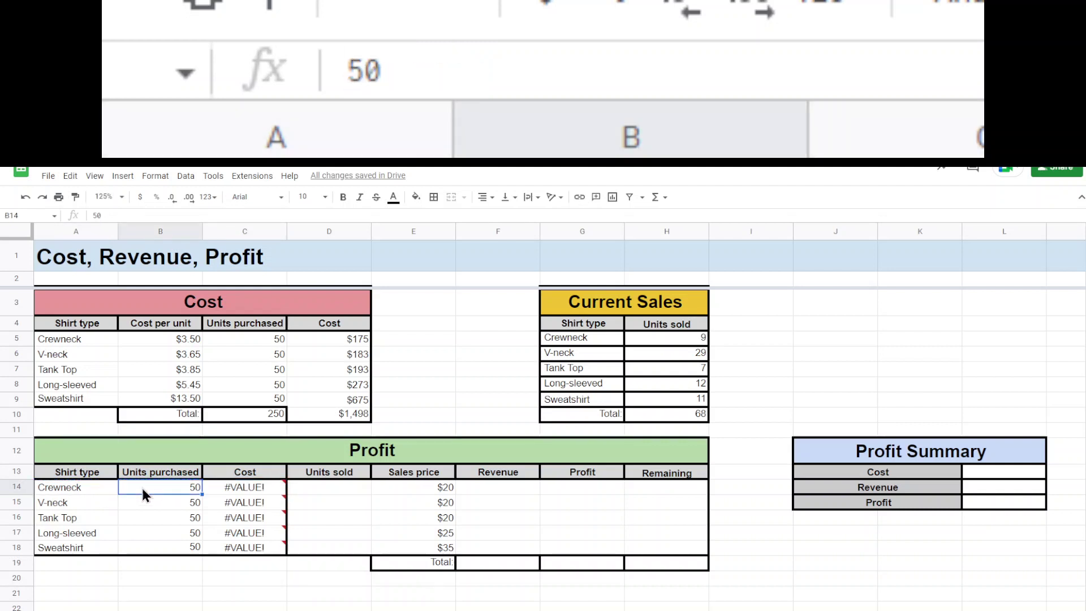
left_click(248, 488)
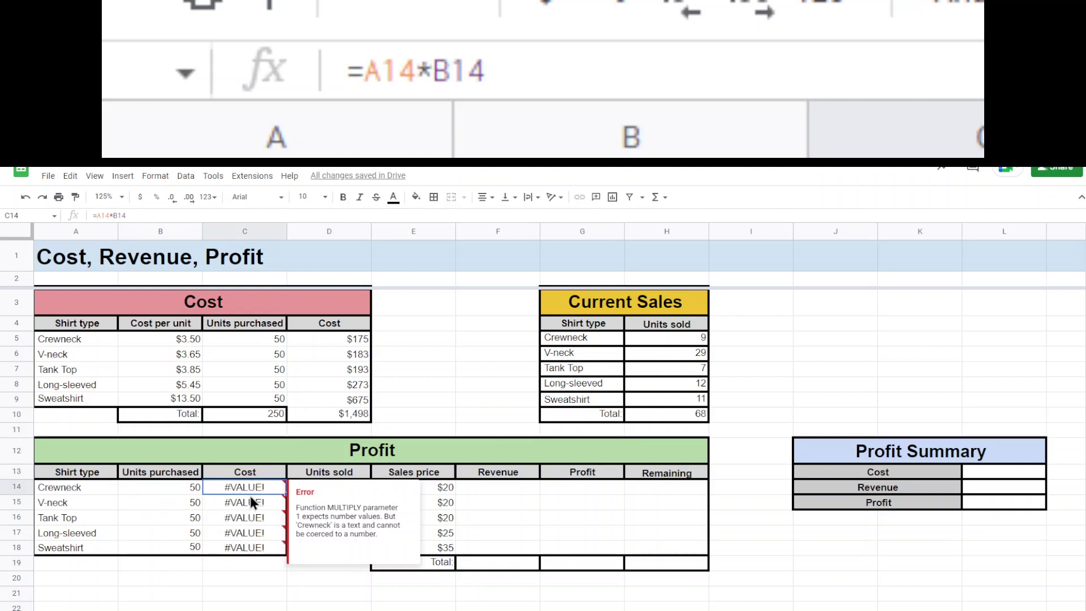
left_click_drag(253, 486, 250, 546)
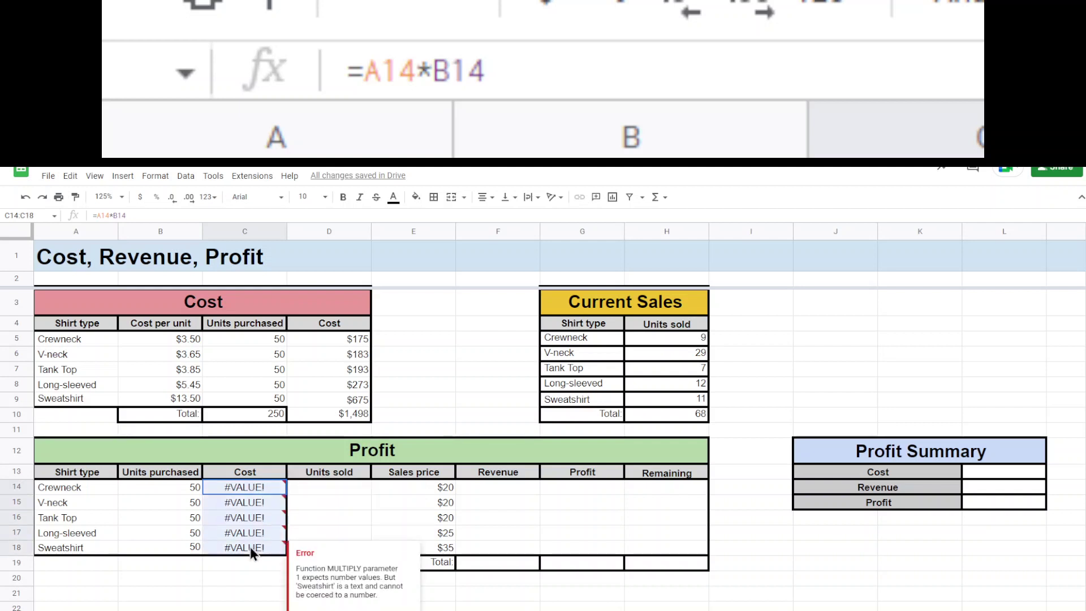
key("Delete")
Paste D5's =B5*C5 formula into C14 and fill it down to C18.
left_click(351, 341)
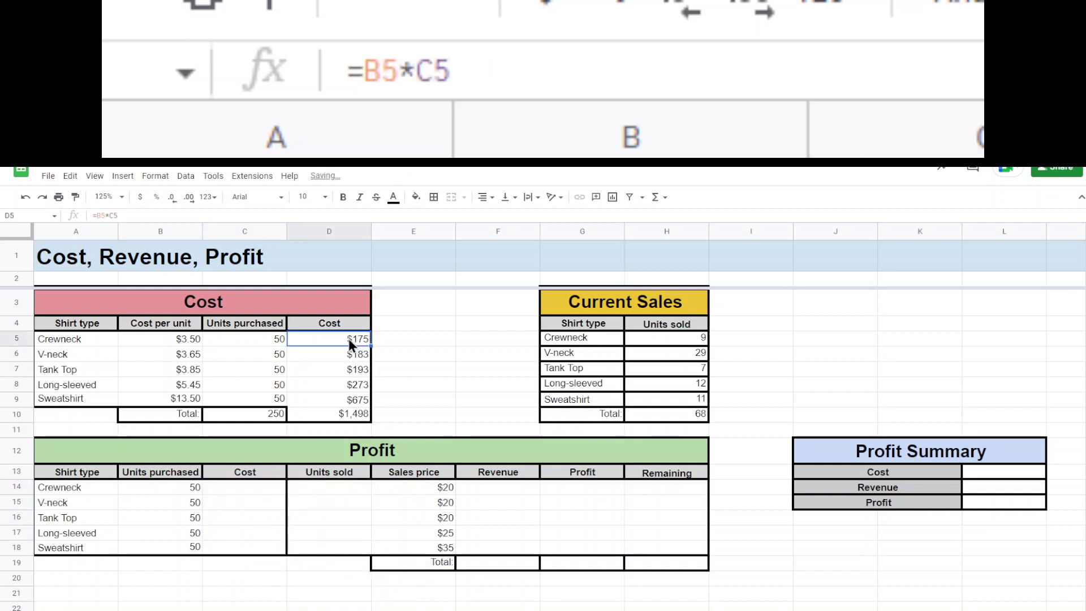
left_click(118, 215)
left_click_drag(119, 215, 94, 215)
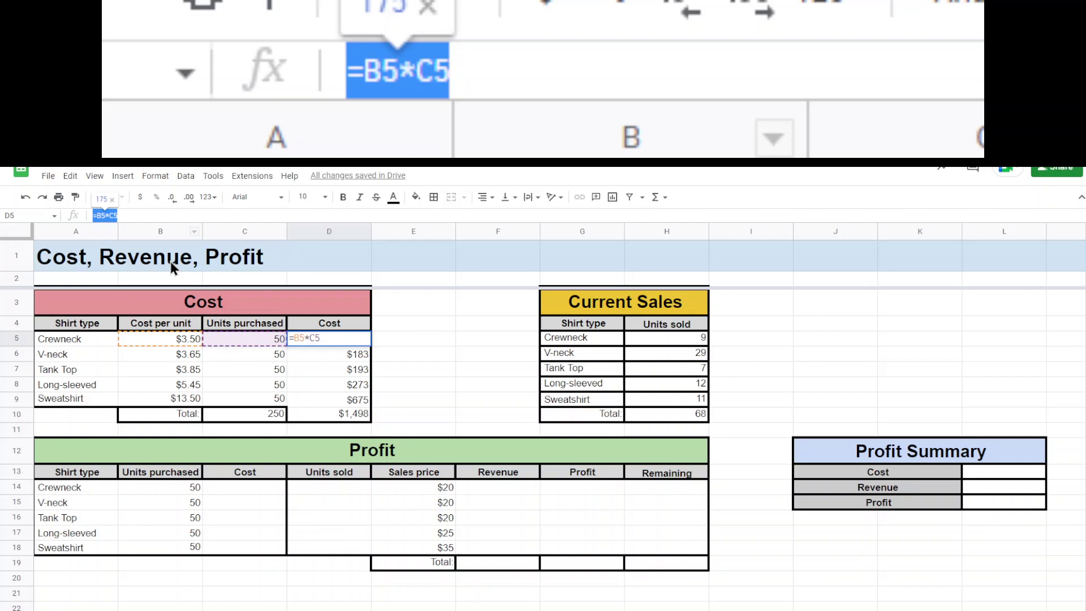
left_click(256, 491)
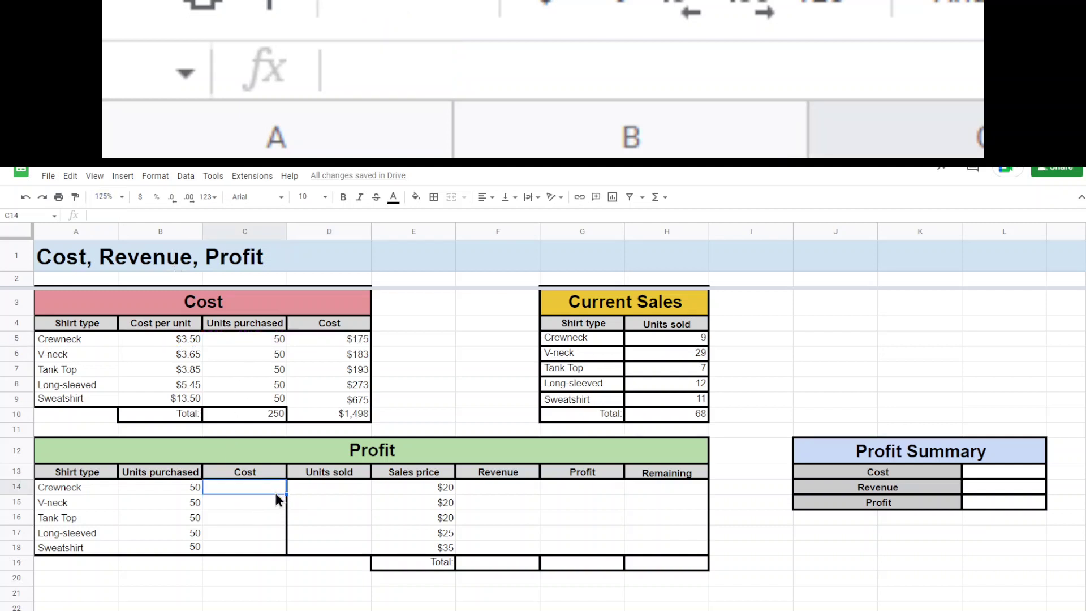
key("ctrl+v")
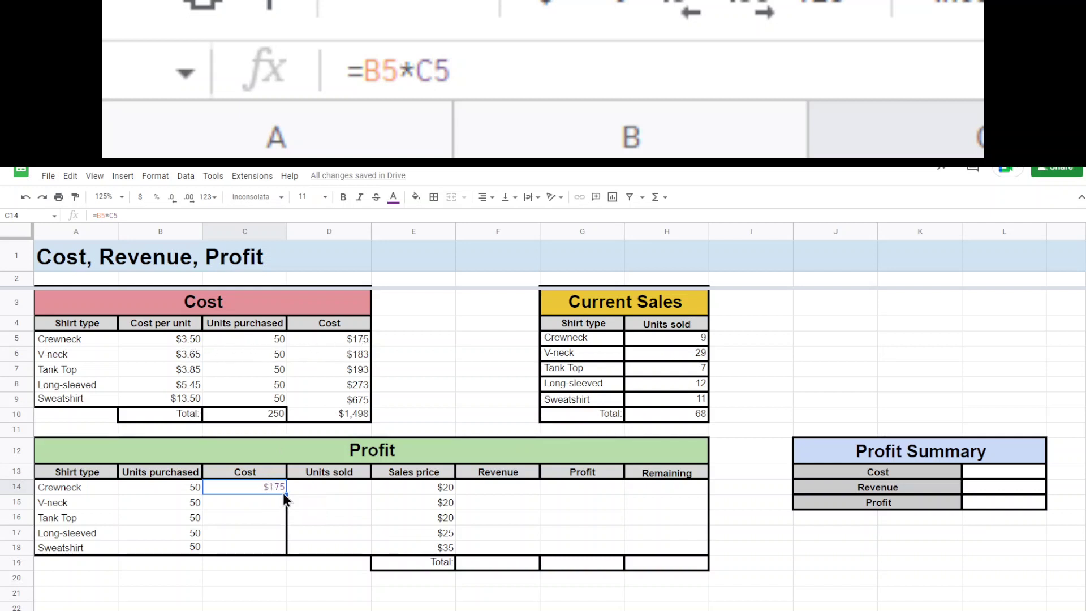
left_click_drag(282, 493, 280, 547)
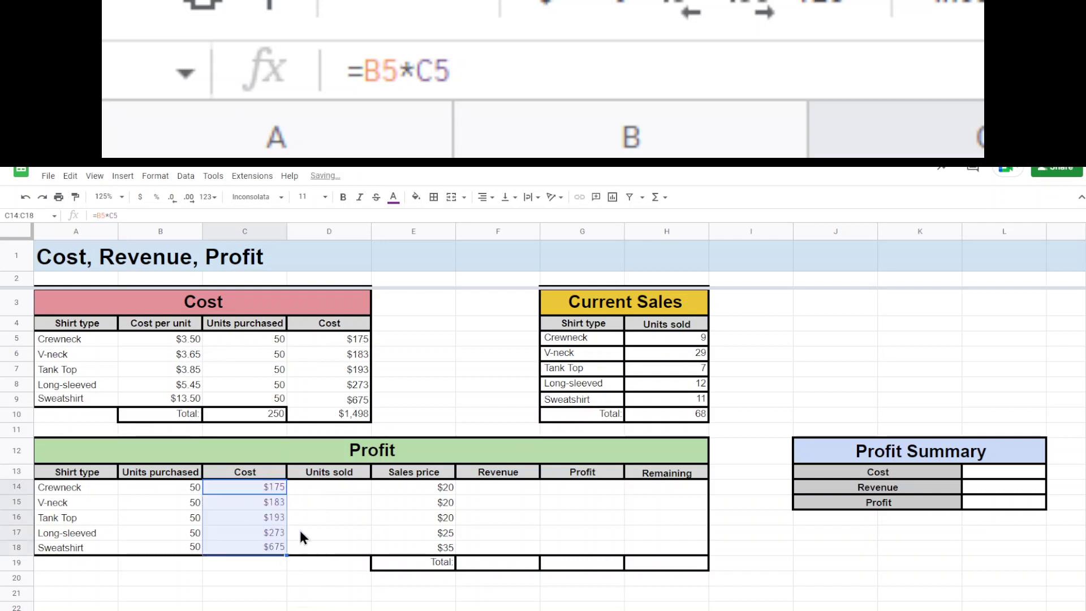
left_click(300, 534)
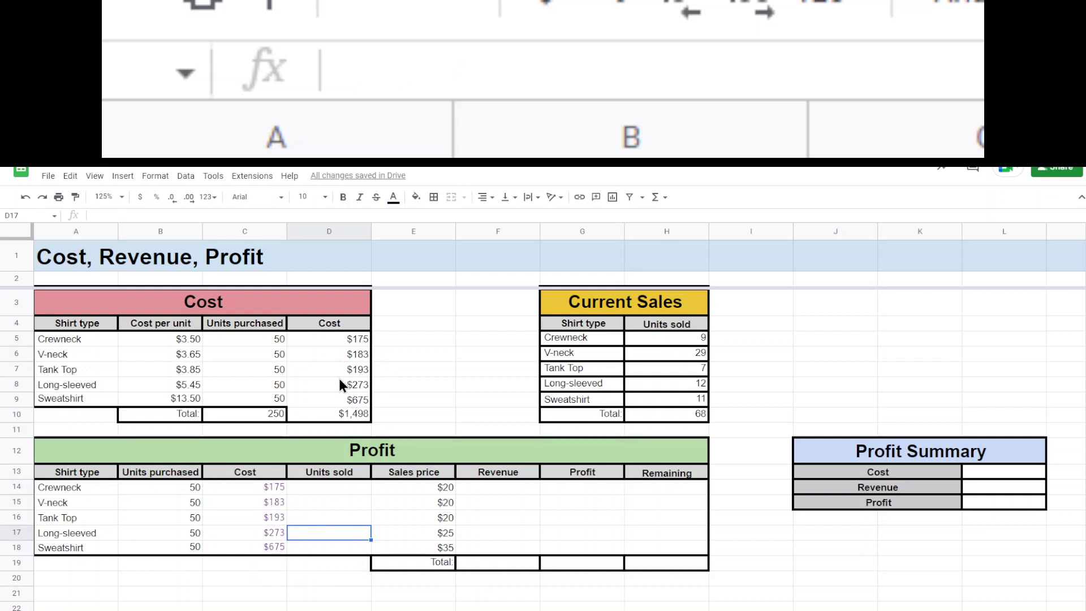
Test the link by setting C5 to 100, then undo back to 50.
left_click(260, 338)
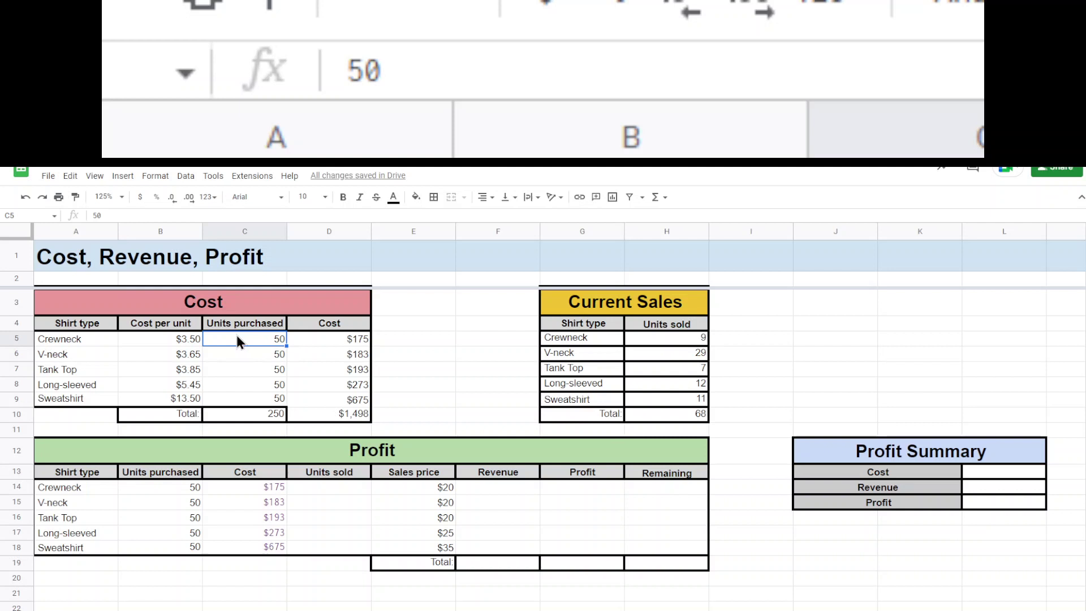
type("100")
key("Return")
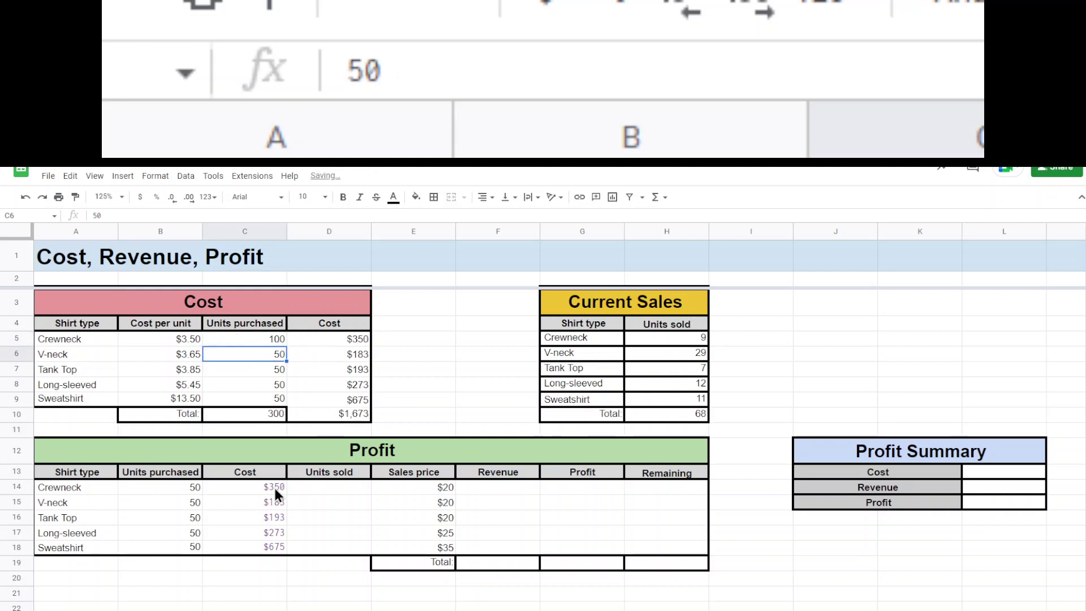
key("ctrl+z")
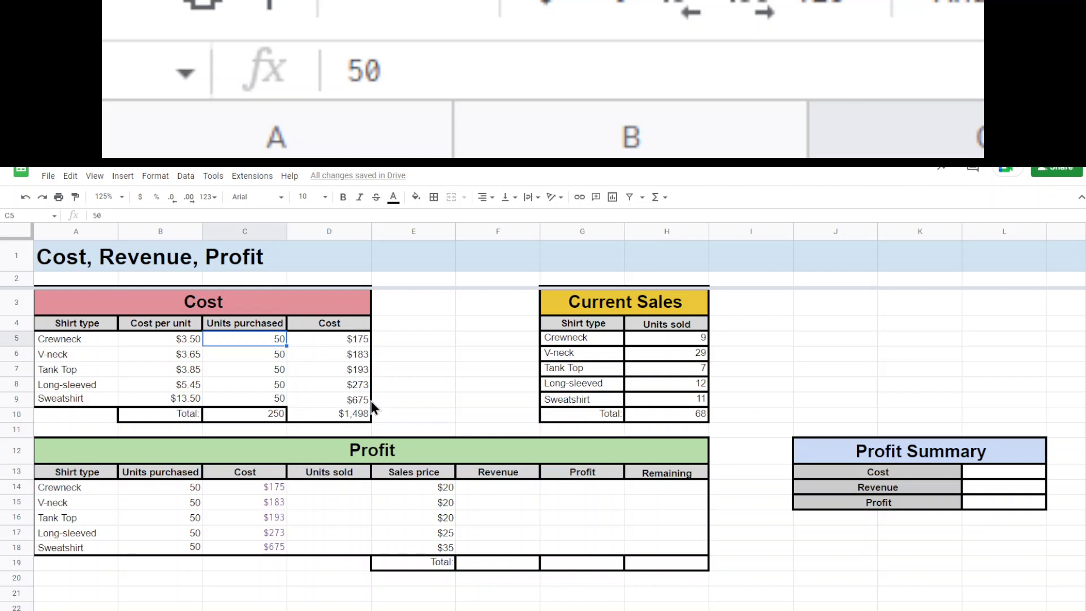
Paste the Units sold figures H5:H9 into D14:D18 as values only, without borders.
left_click(344, 490)
left_click_drag(699, 341, 701, 402)
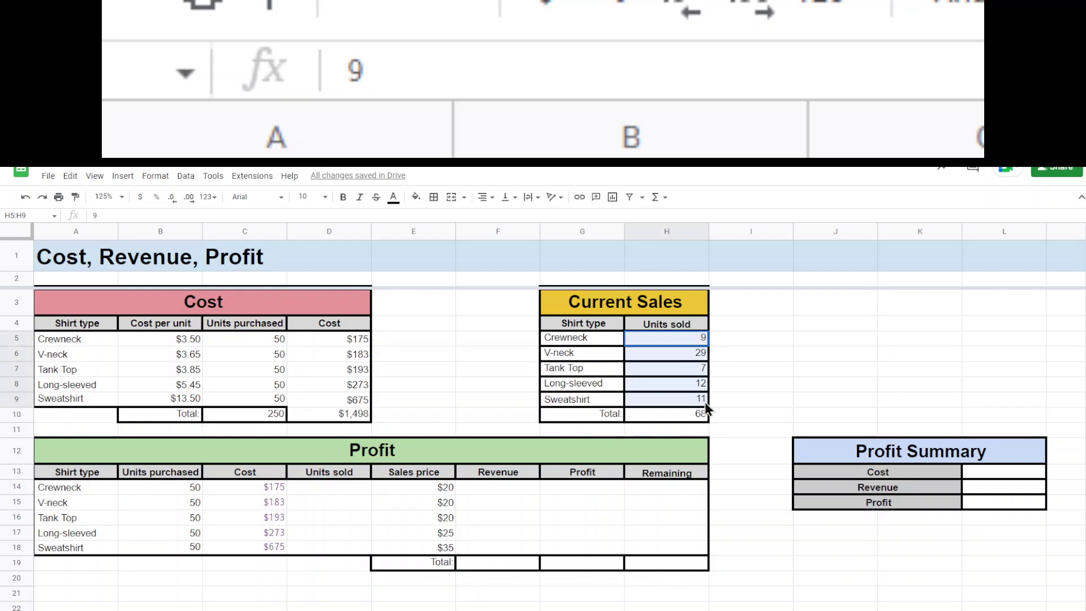
key("ctrl+c")
left_click(345, 487)
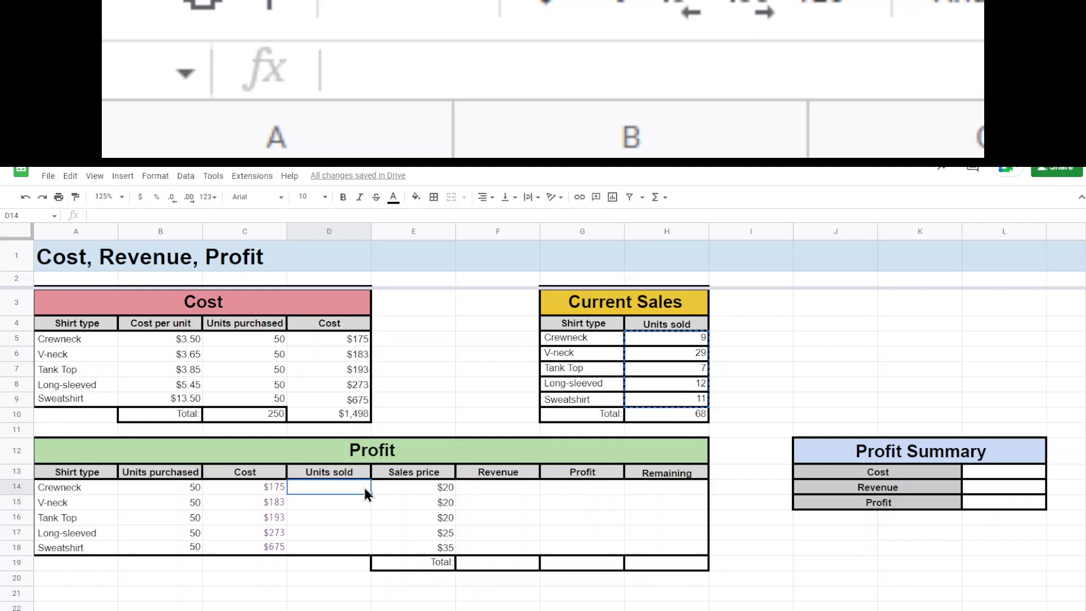
key("ctrl+v")
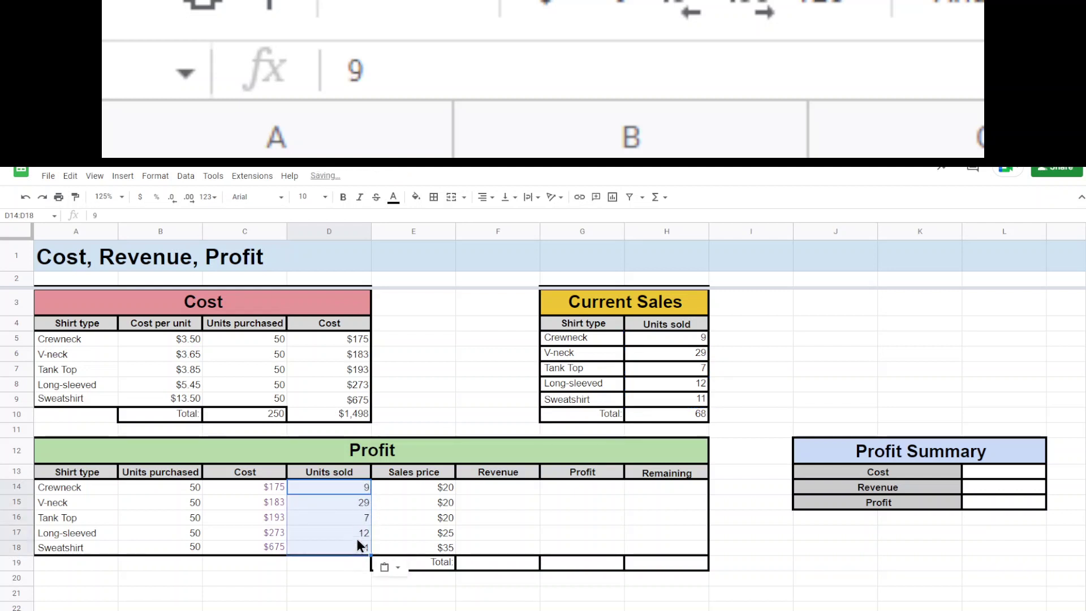
key("ctrl+z")
key("ctrl+v")
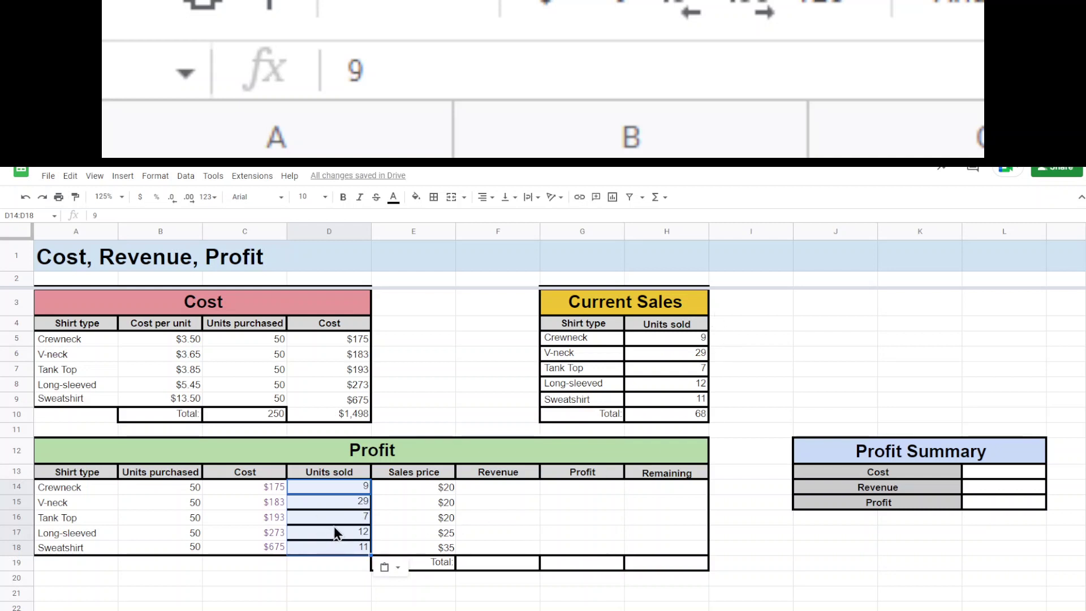
key("ctrl+z")
key("ctrl+shift+v")
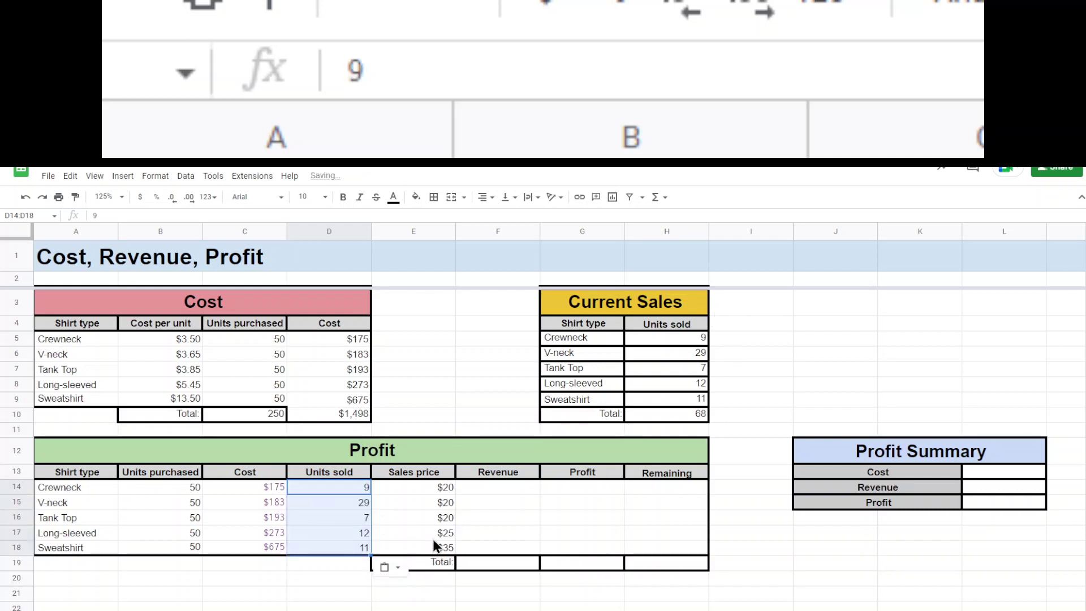
left_click(425, 485)
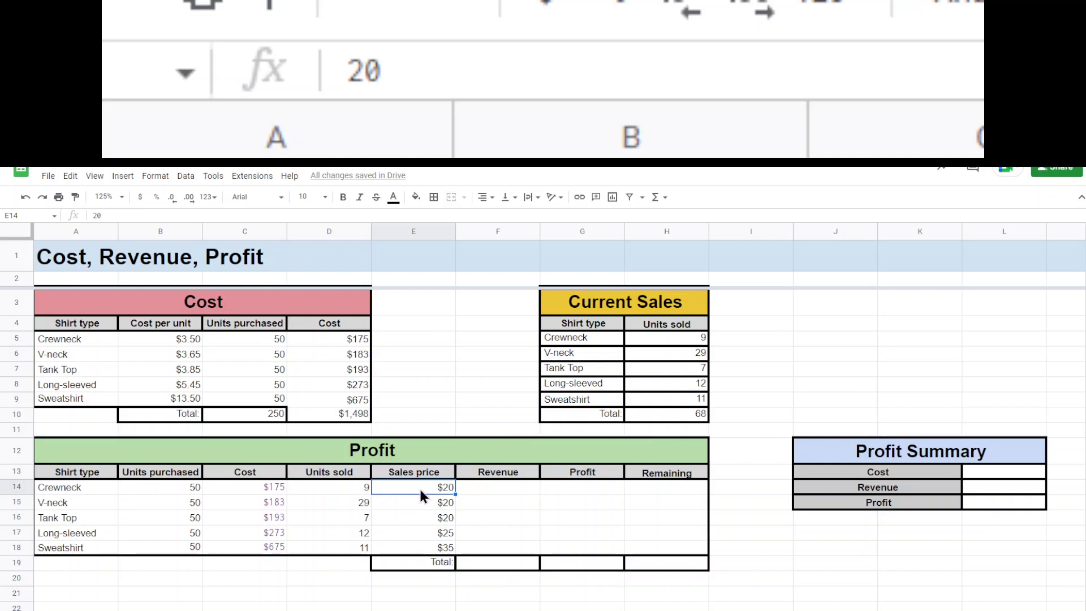
Enter =D14*E14 in F14 for Crewneck revenue, declining the autofill suggestion.
left_click(487, 485)
type("=")
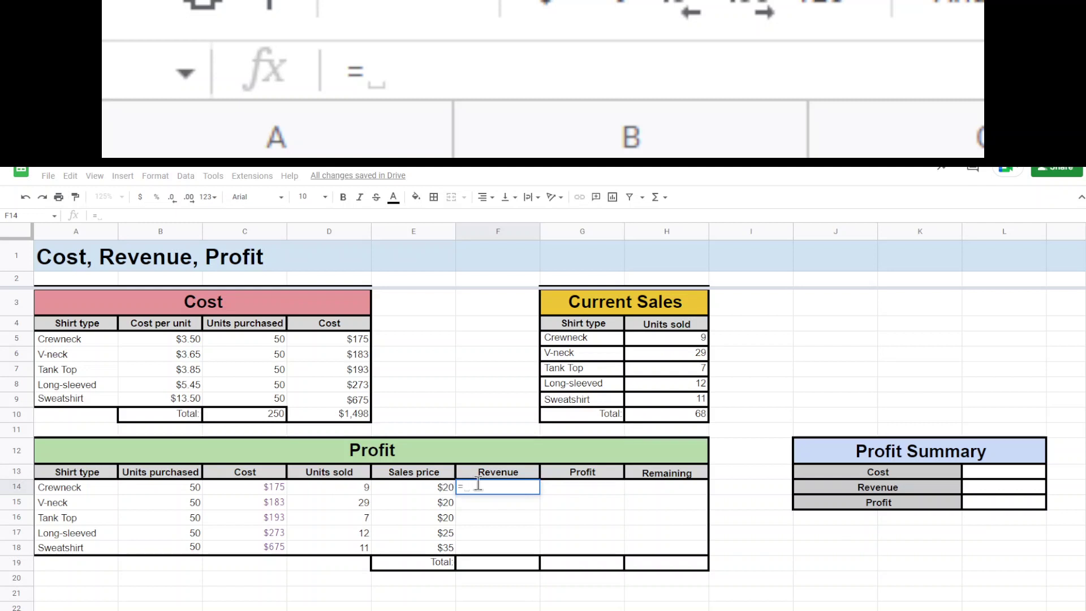
left_click(354, 486)
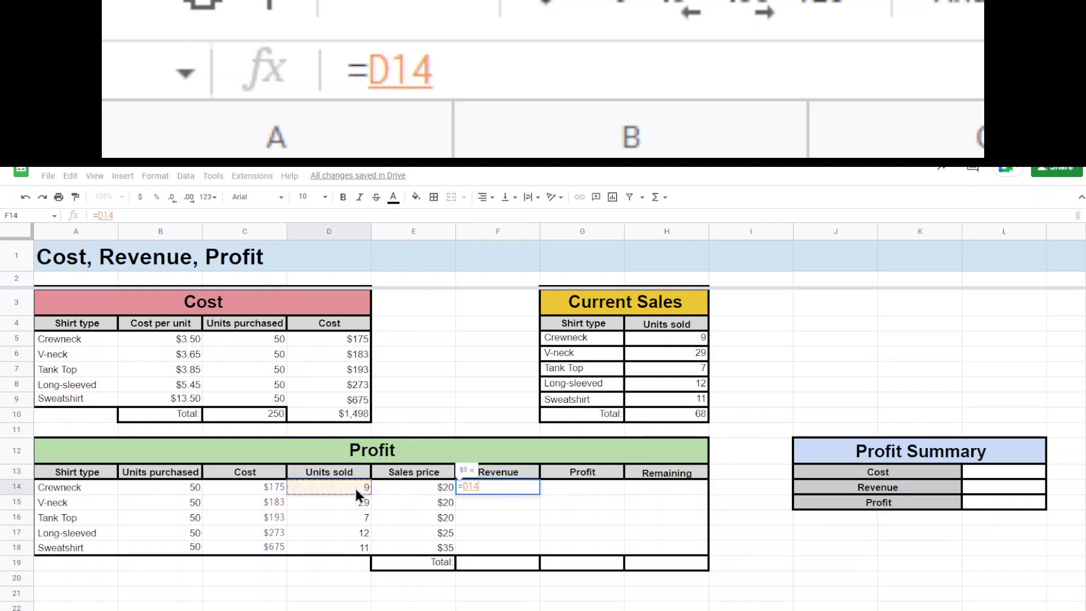
type("*")
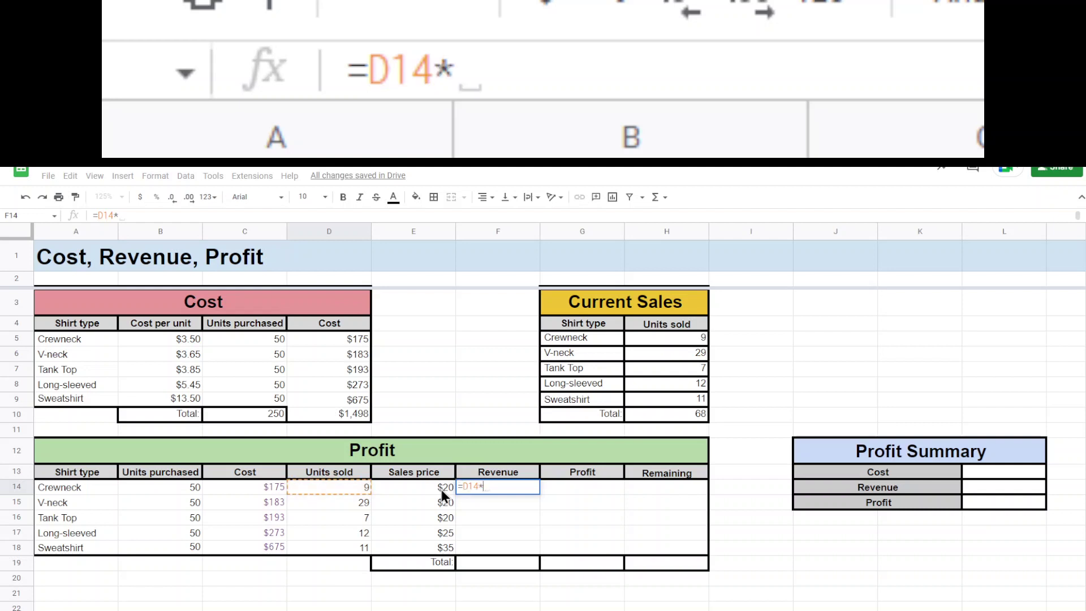
left_click(438, 490)
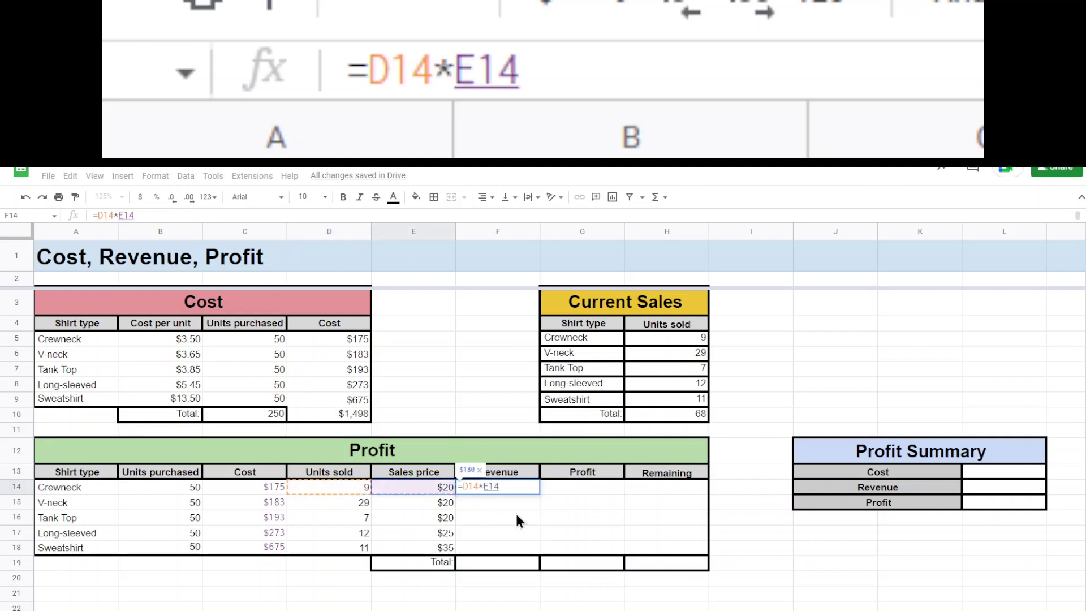
key("Return")
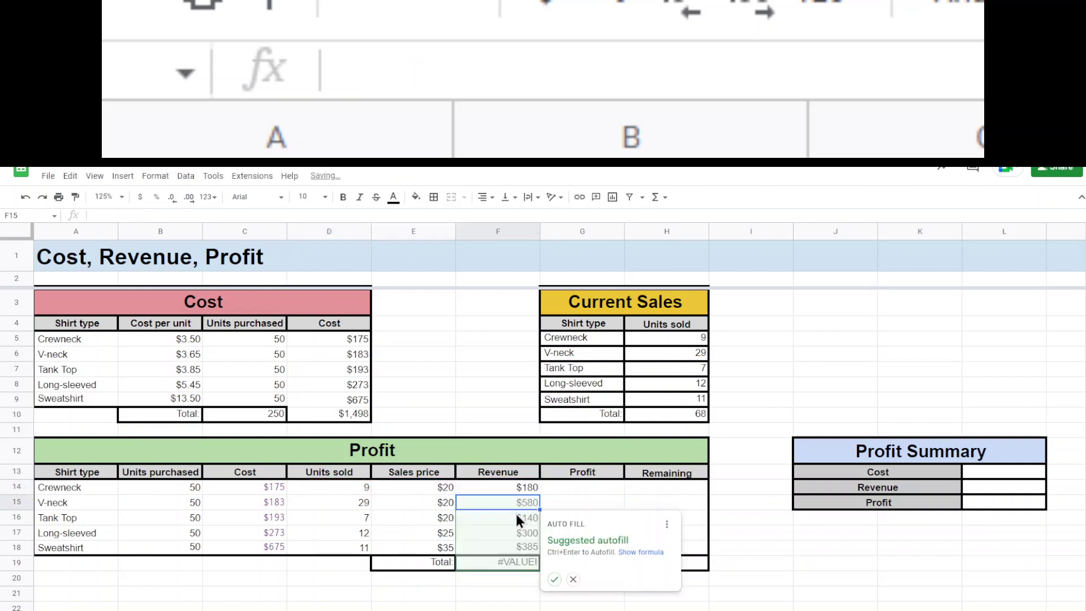
left_click(573, 579)
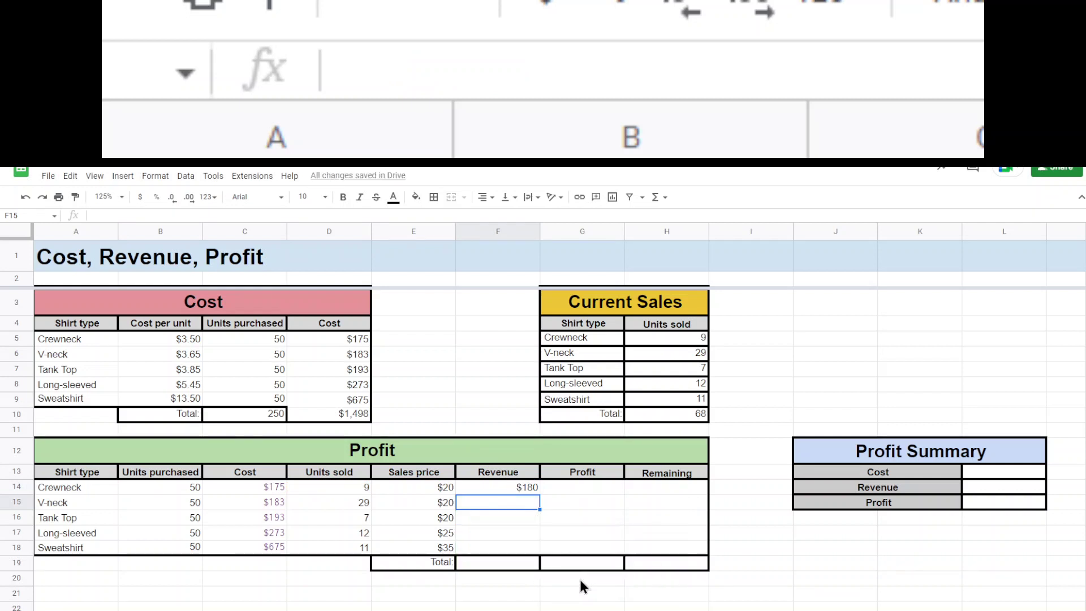
Fill the revenue formula down to F18, giving $180, $580, $140, $300 and $385.
left_click(509, 486)
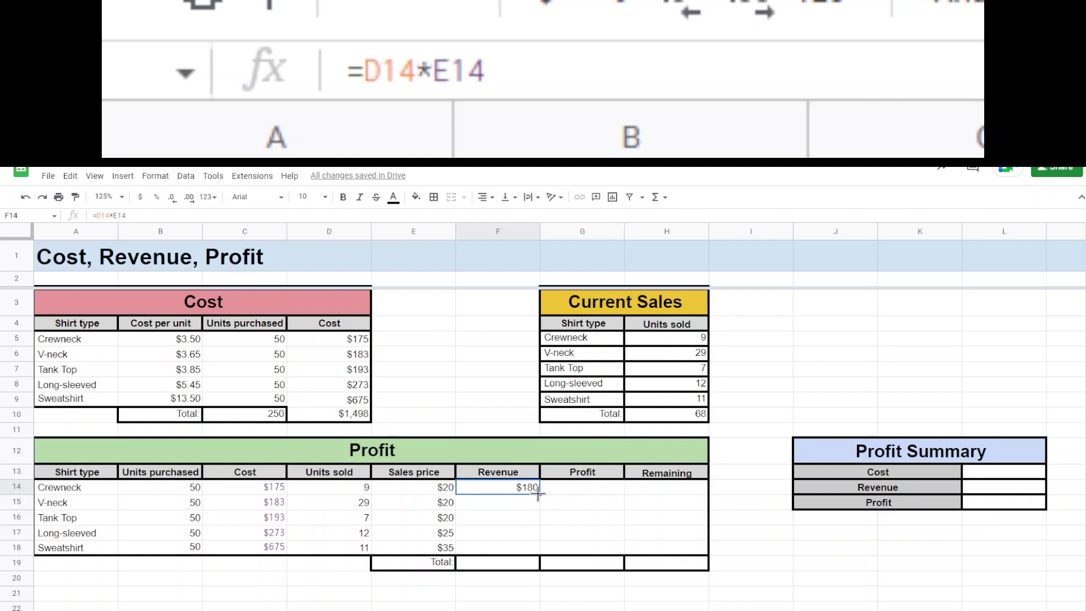
left_click_drag(539, 494, 535, 546)
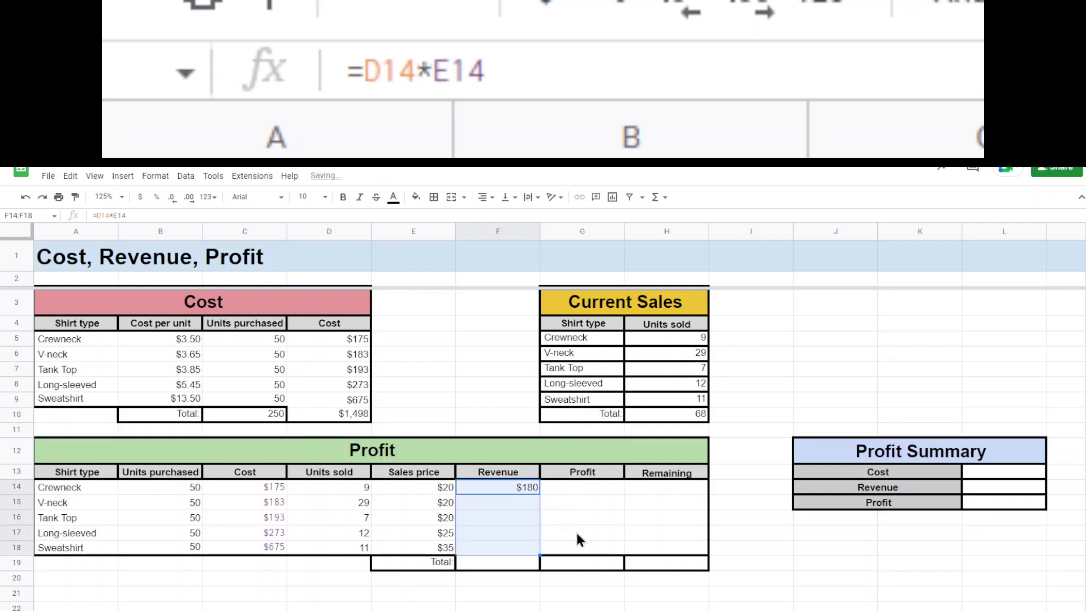
left_click(508, 562)
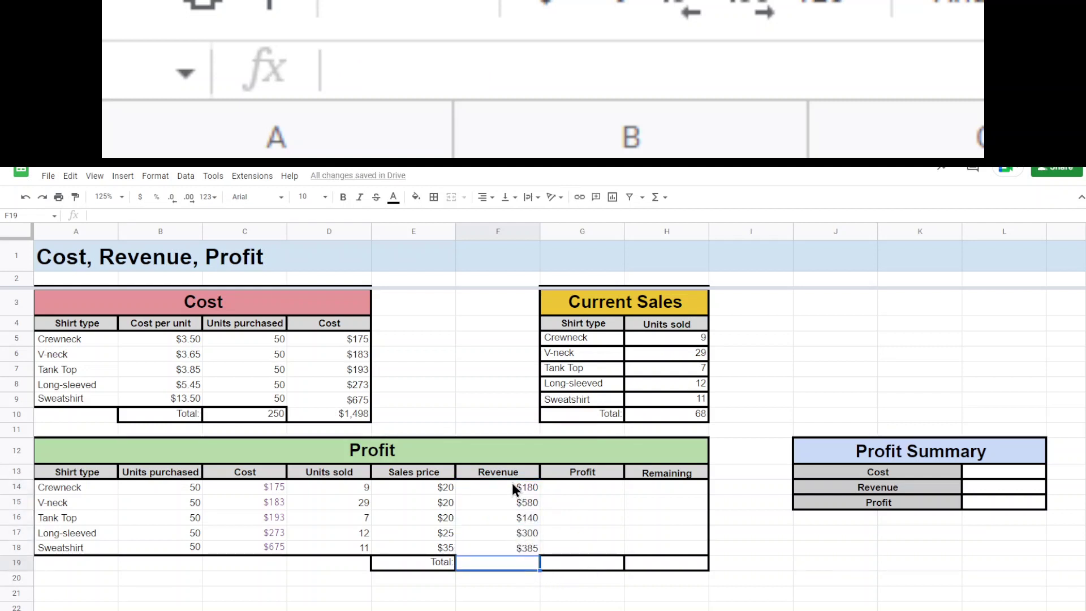
left_click_drag(518, 487, 521, 544)
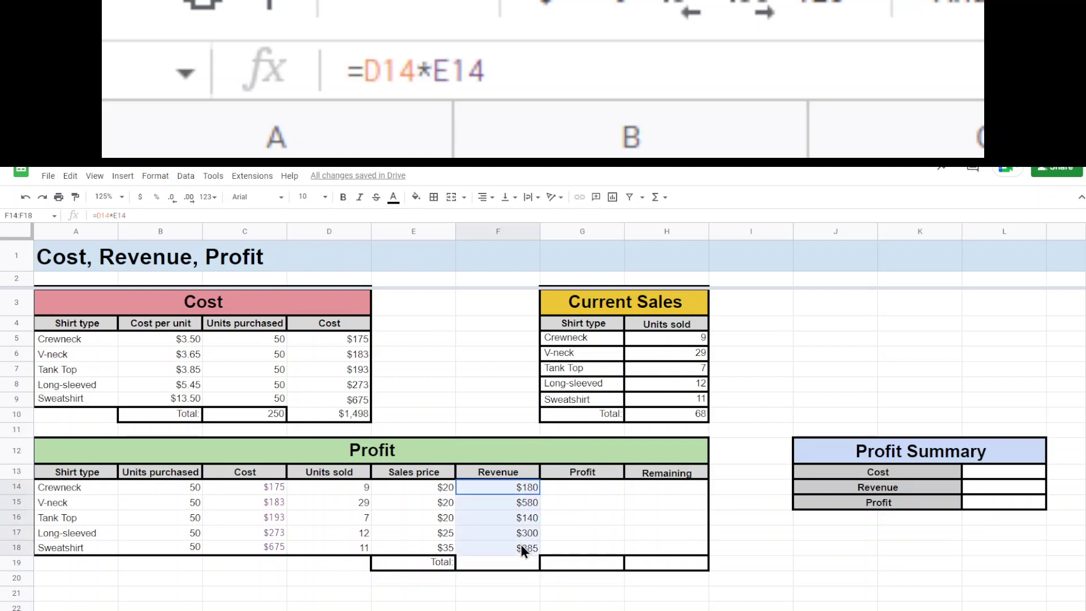
left_click(488, 501)
left_click(590, 505)
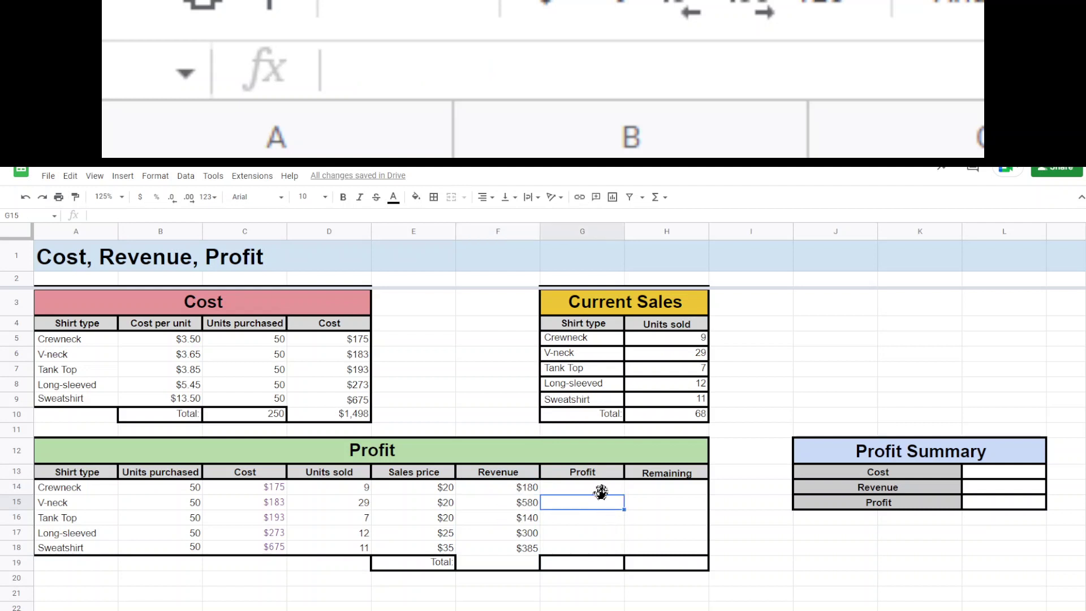
left_click(603, 487)
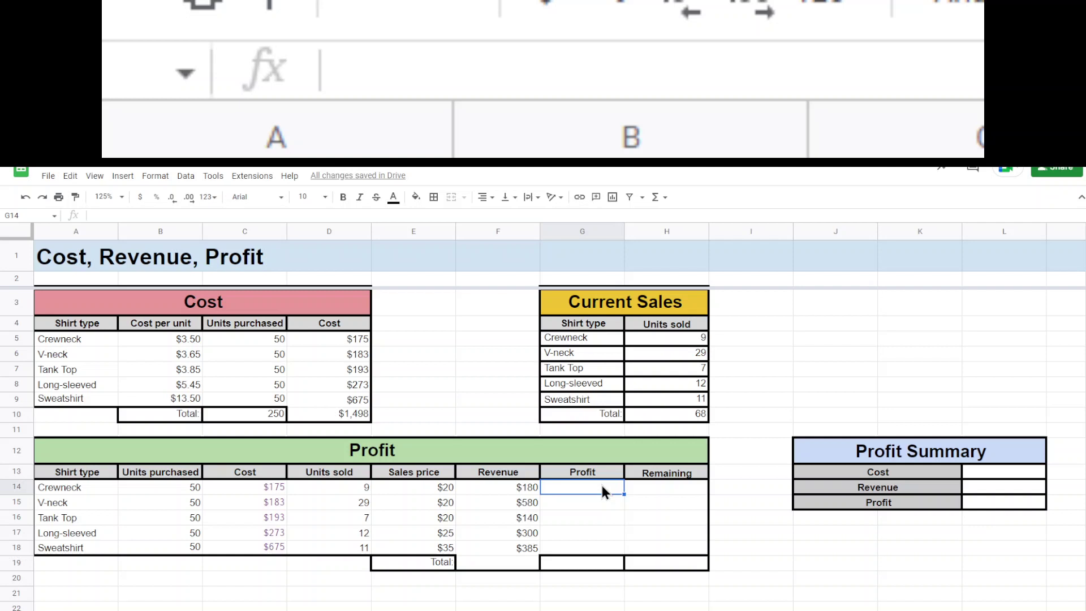
left_click(527, 488)
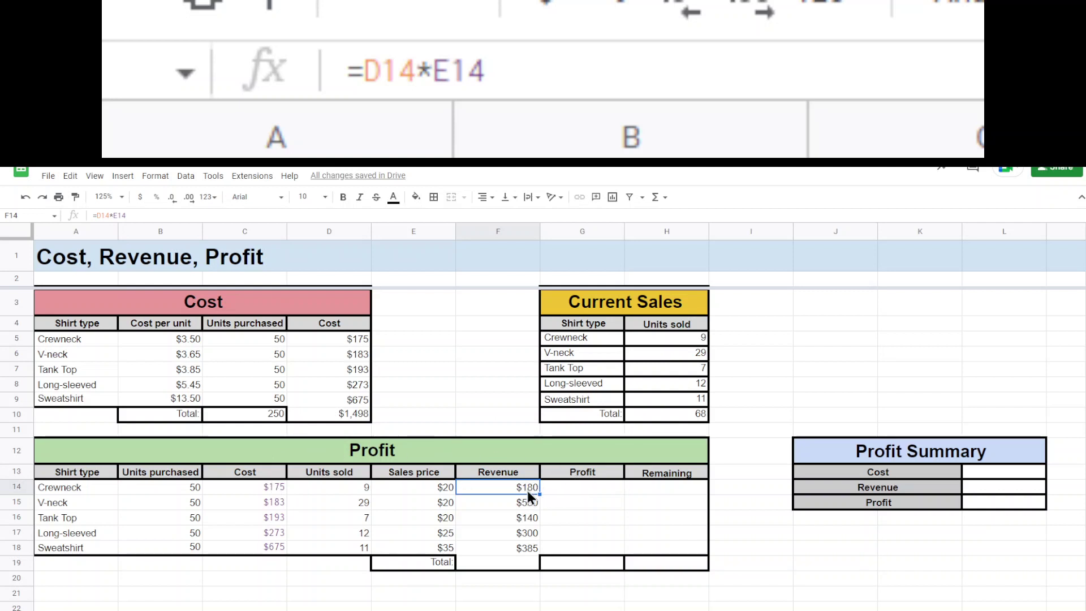
left_click(272, 486)
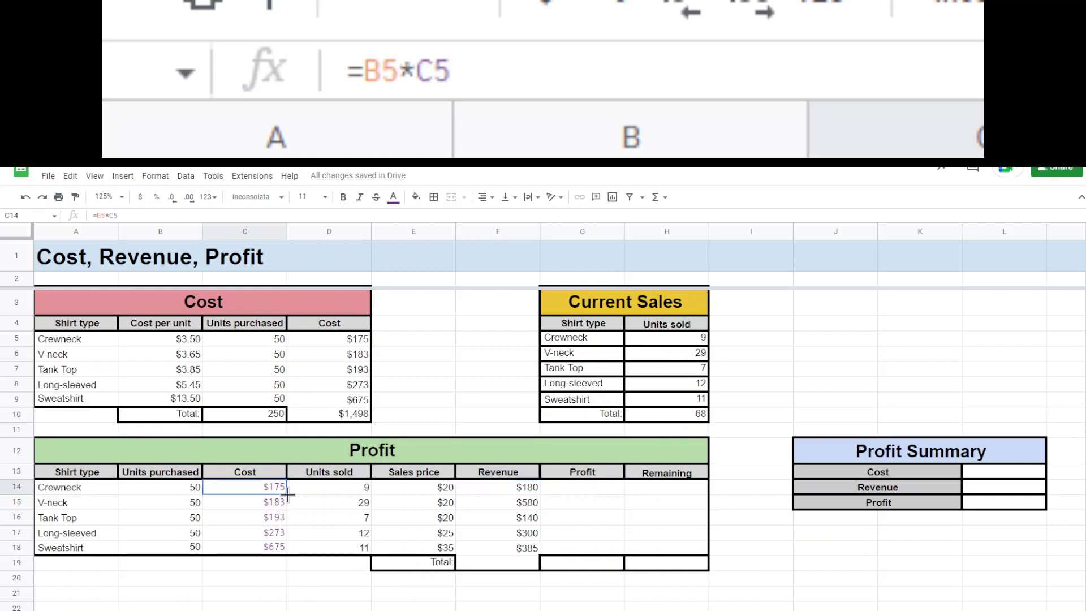
left_click(620, 490)
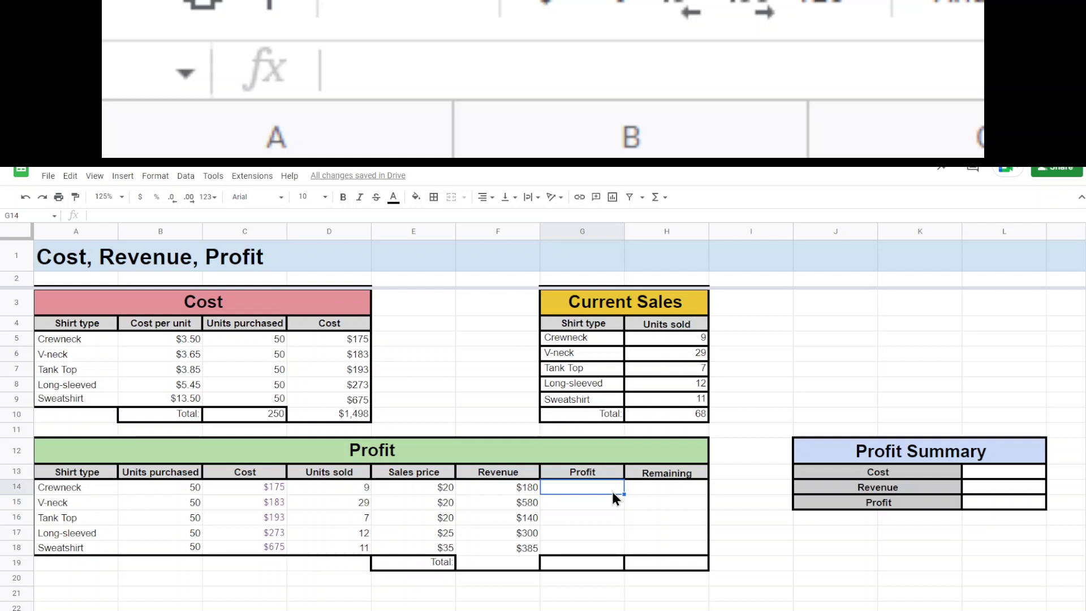
Enter =F14-C14 in G14 and fill it down to G18, skipping the autofill suggestion.
type("=")
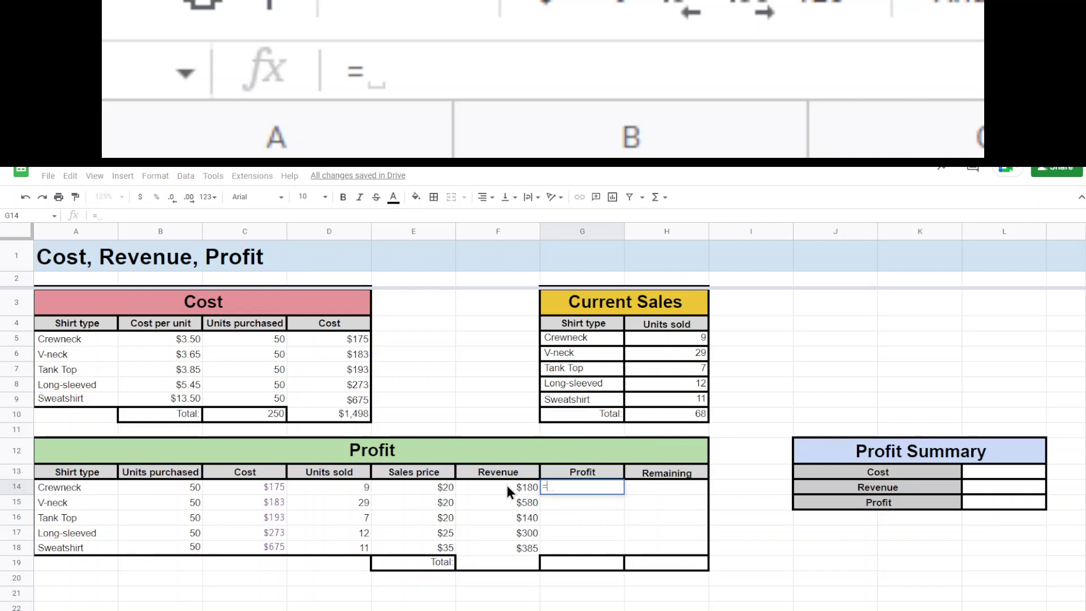
left_click(505, 484)
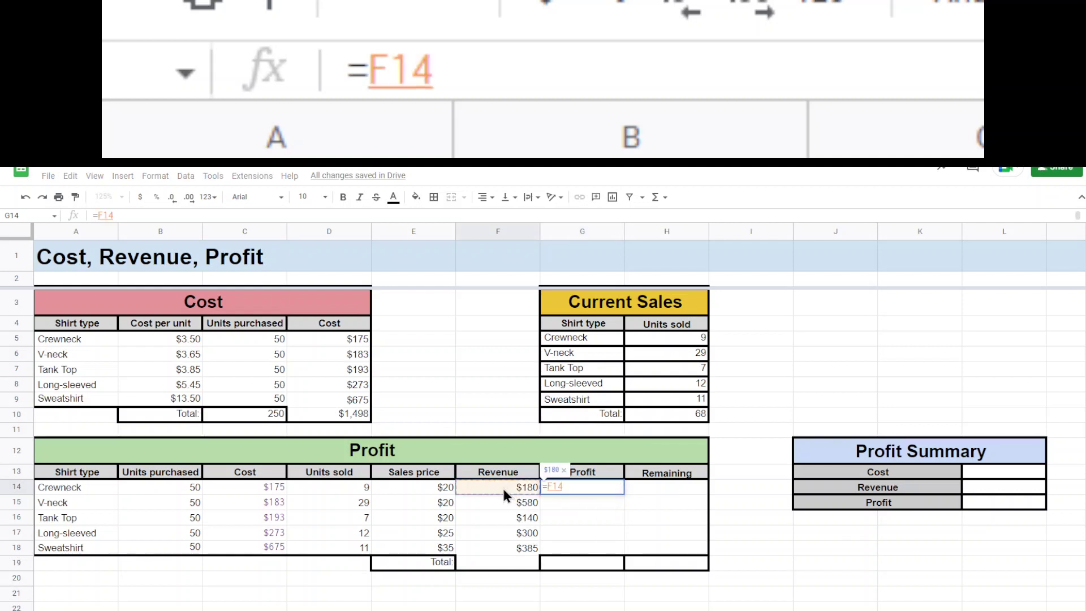
type("-")
left_click(256, 485)
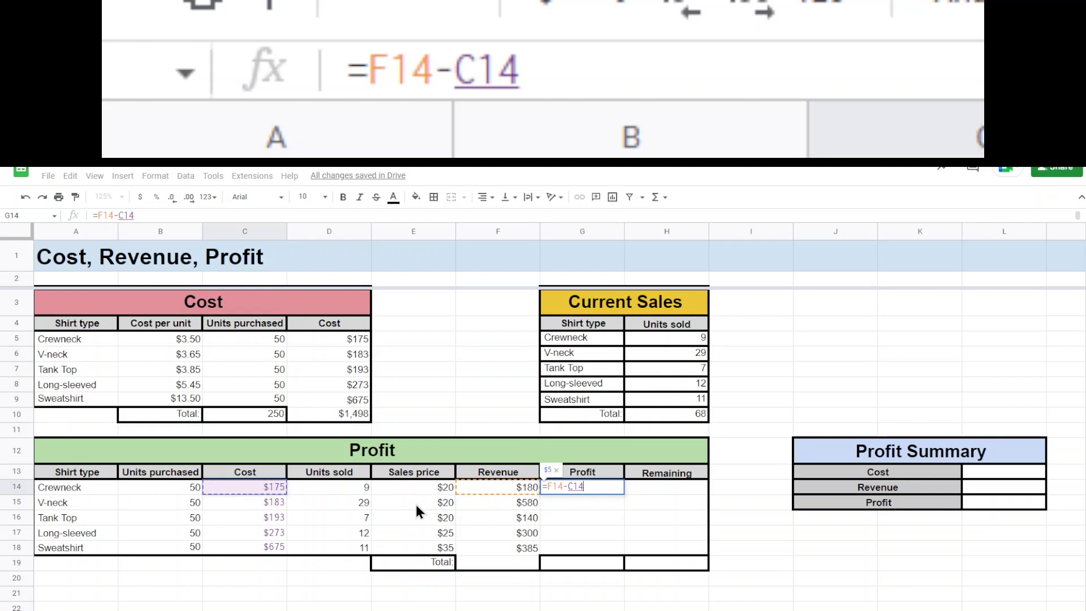
key("Return")
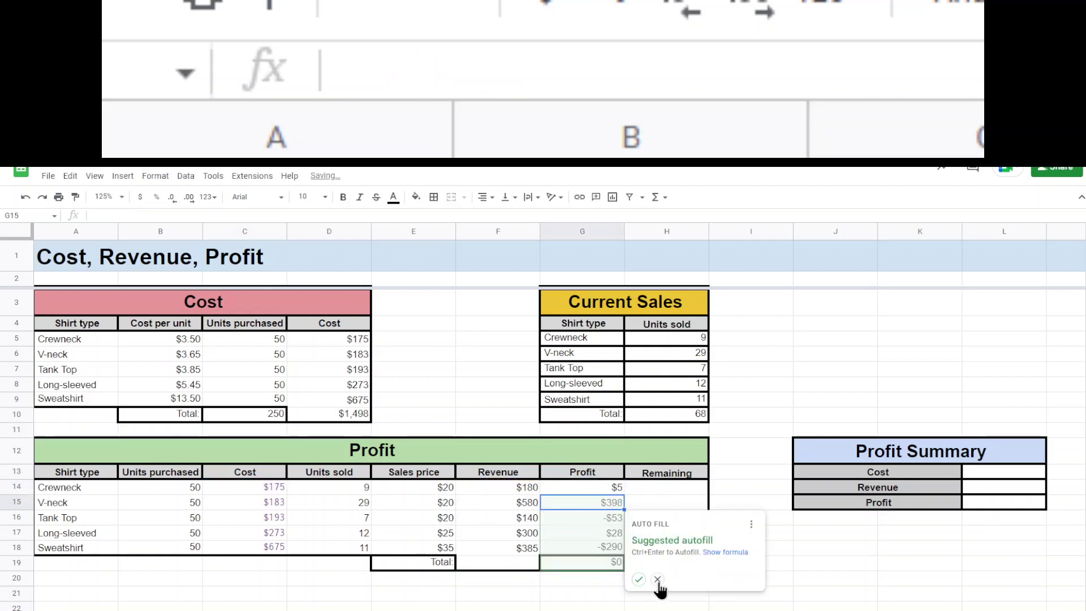
left_click(657, 579)
left_click(611, 486)
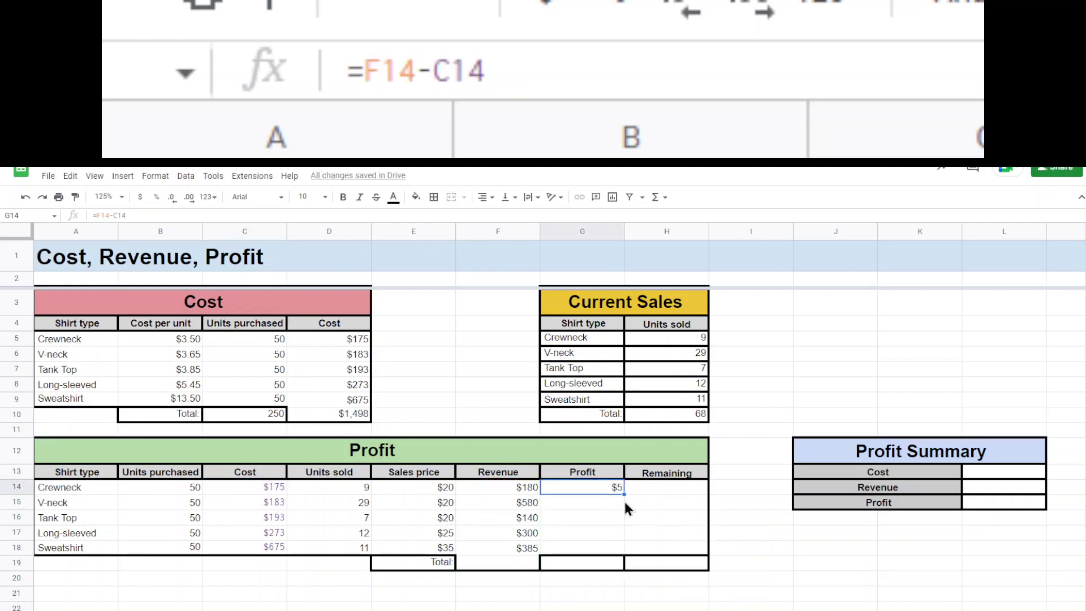
left_click_drag(623, 493, 622, 549)
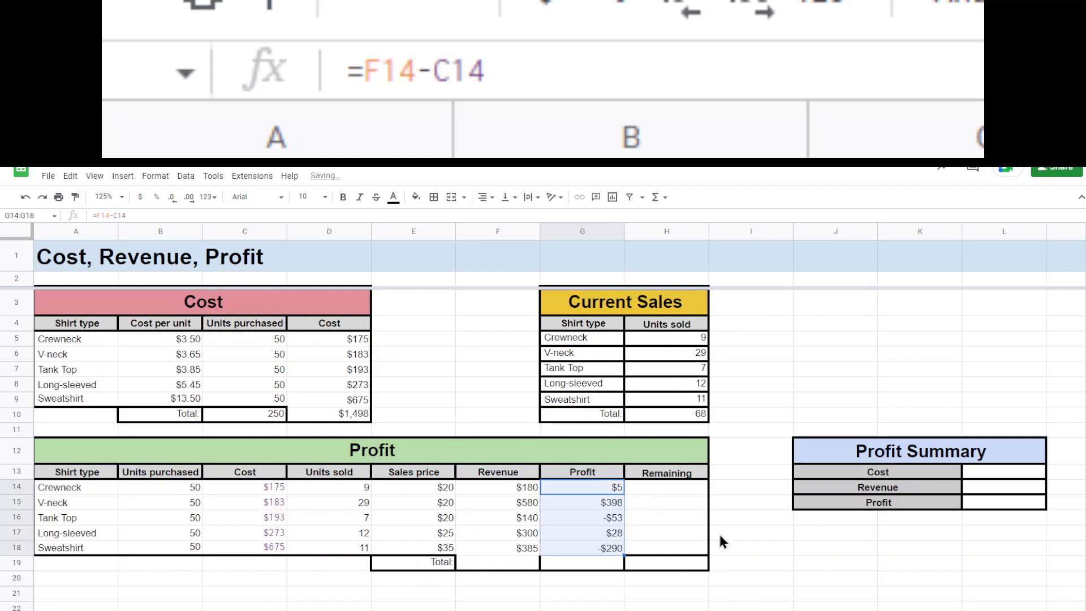
left_click_drag(639, 488, 628, 508)
left_click(655, 489)
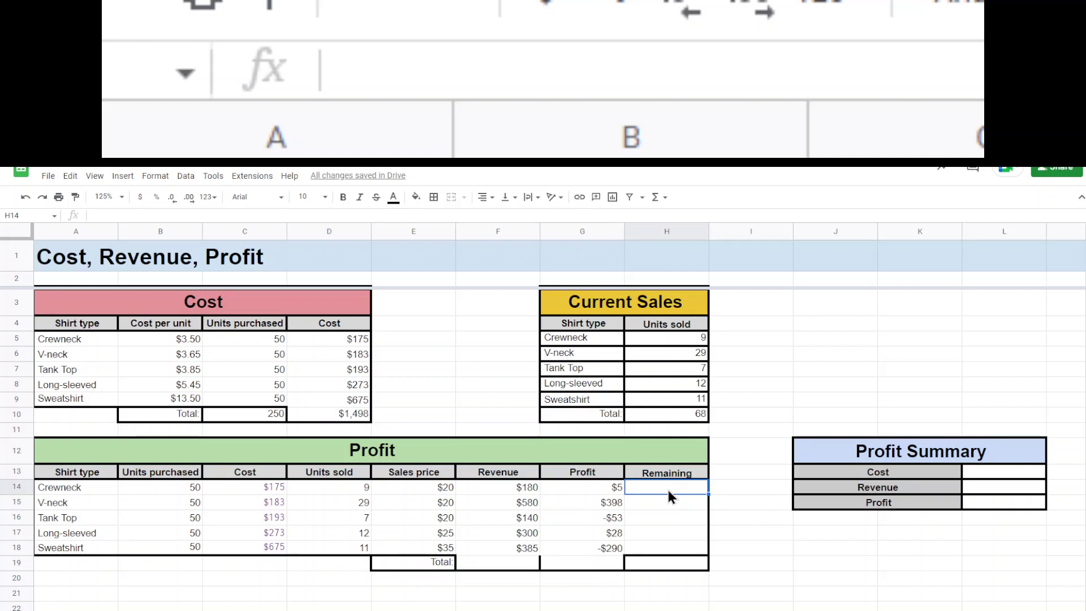
Enter =B14-D14 in H14 and fill it to H18, leaving 41, 21, 43, 38 and 39.
type("=")
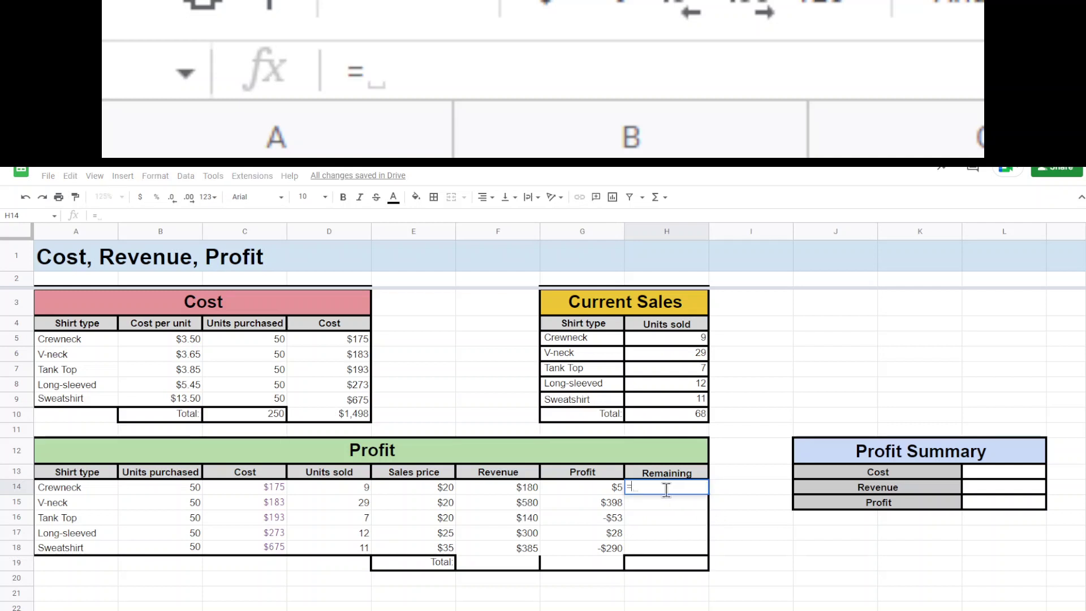
left_click(155, 484)
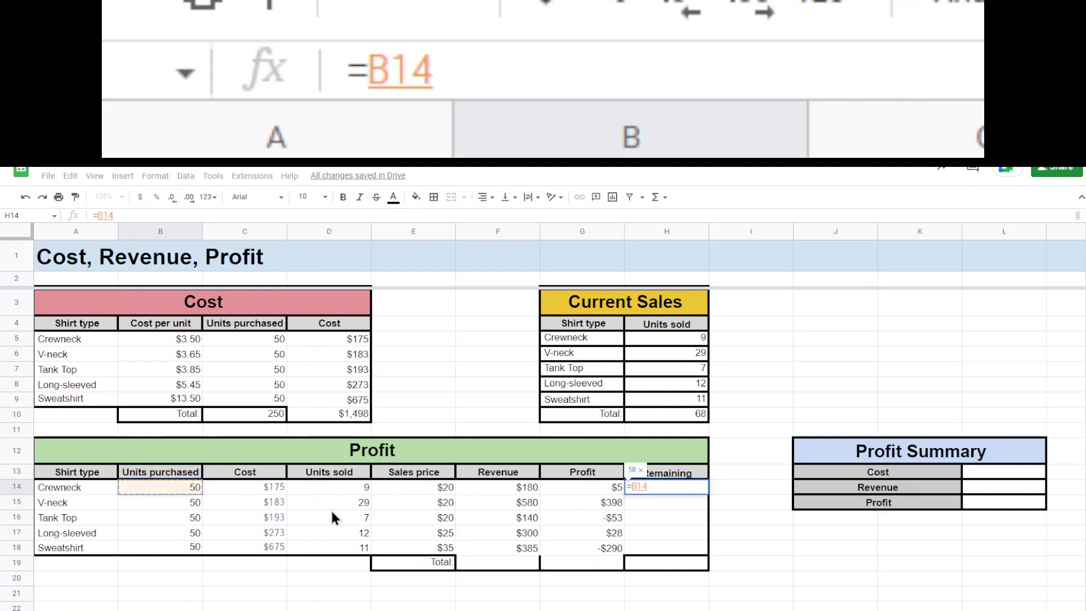
type("-")
left_click(341, 484)
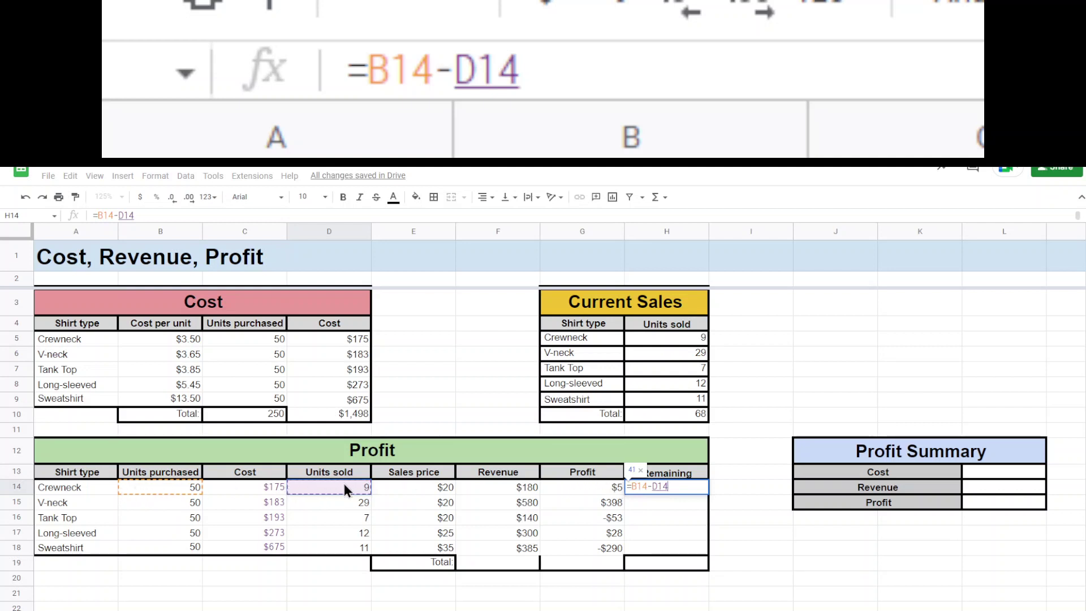
key("Return")
left_click(742, 578)
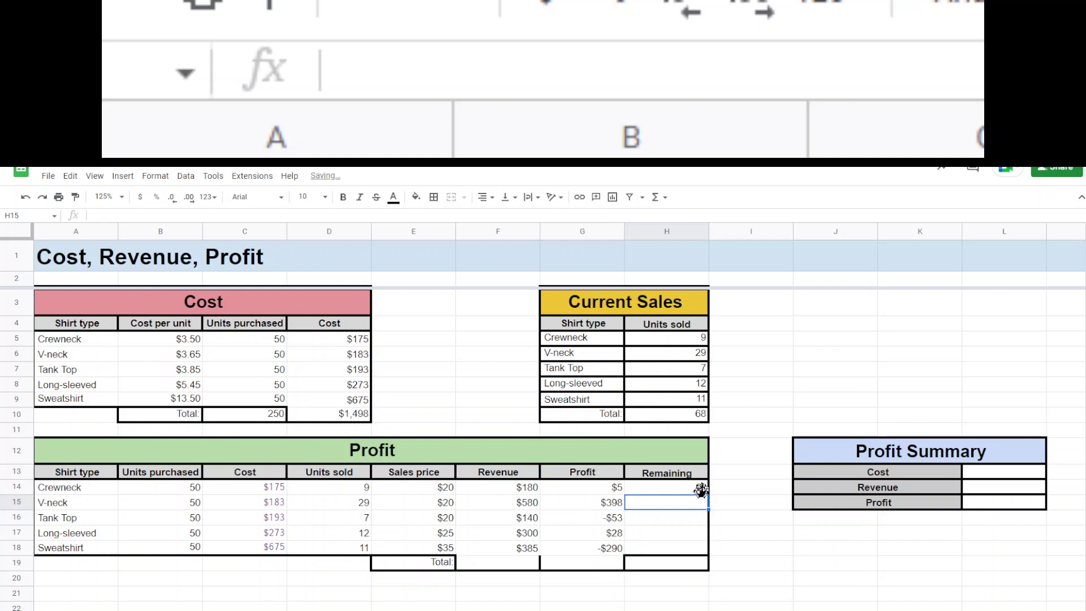
left_click(700, 487)
left_click_drag(707, 500, 705, 548)
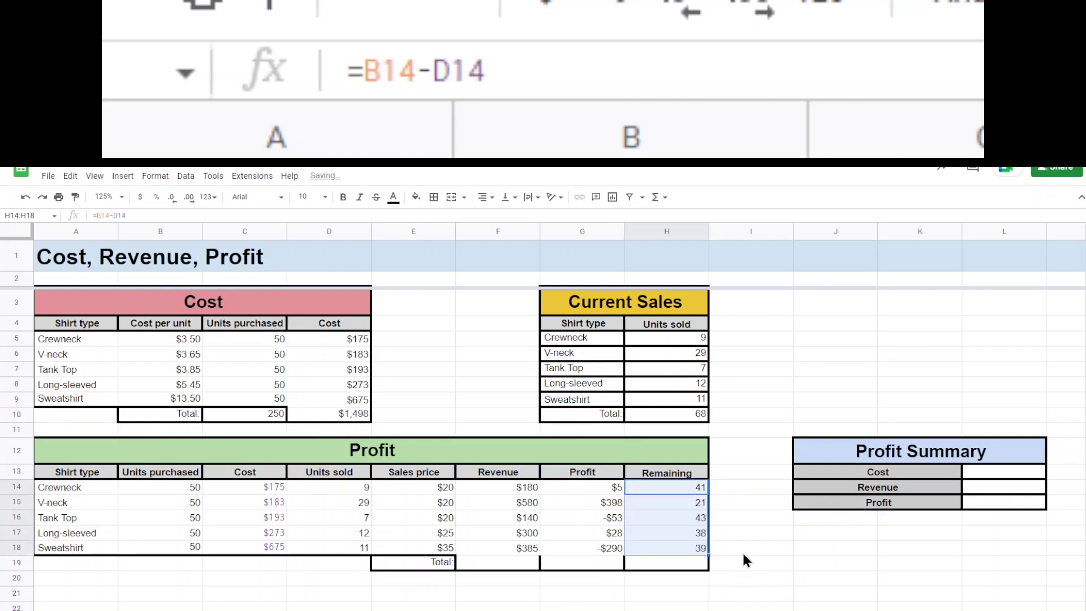
left_click(745, 535)
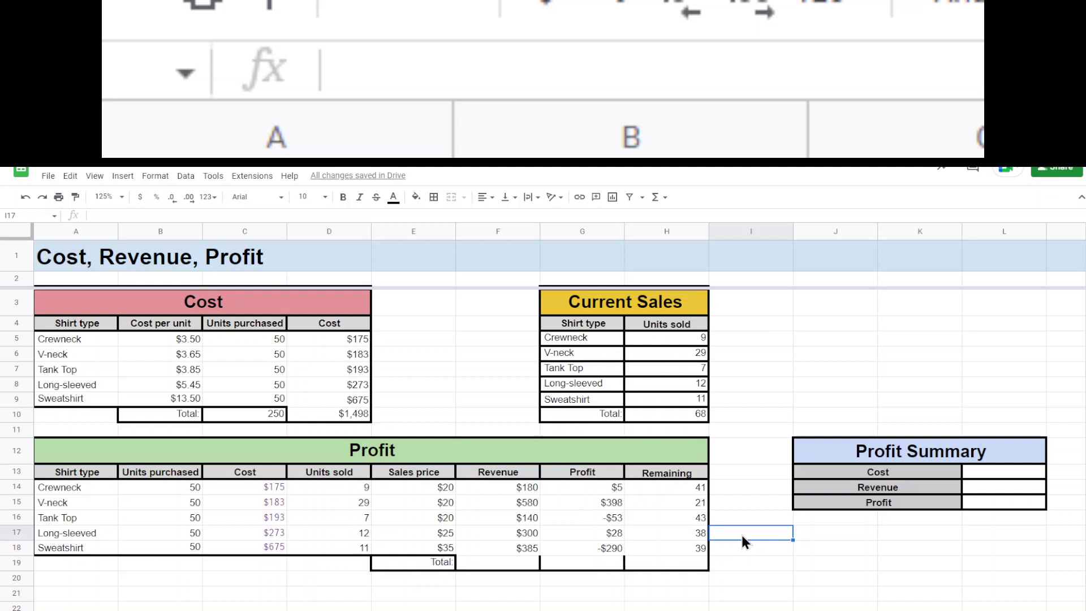
Total the Revenue column in F19 with a SUM formula, giving $1,585.
left_click(498, 567)
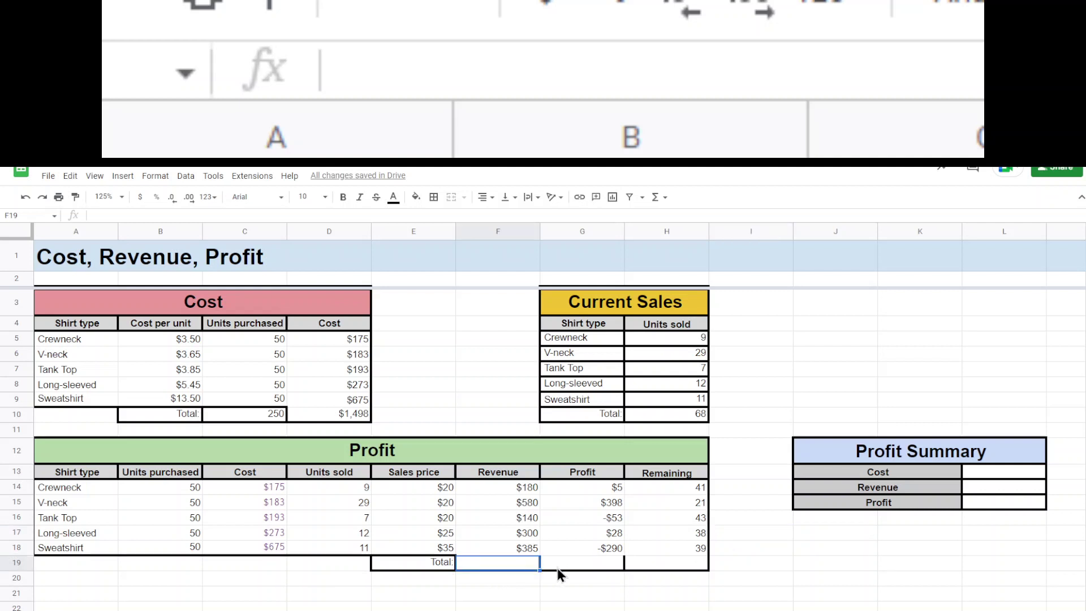
type("=")
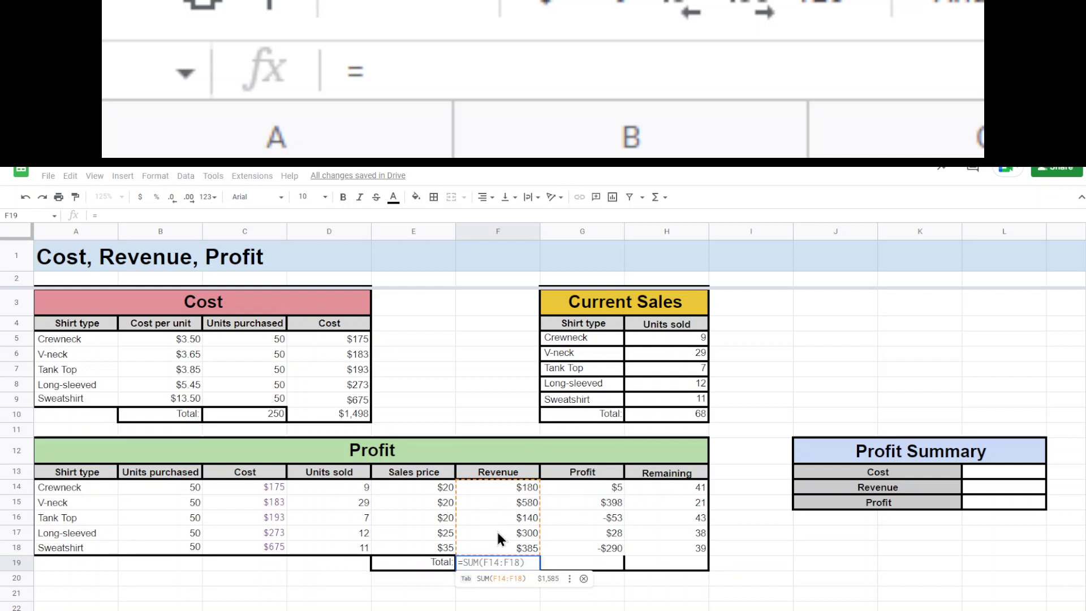
type("sum")
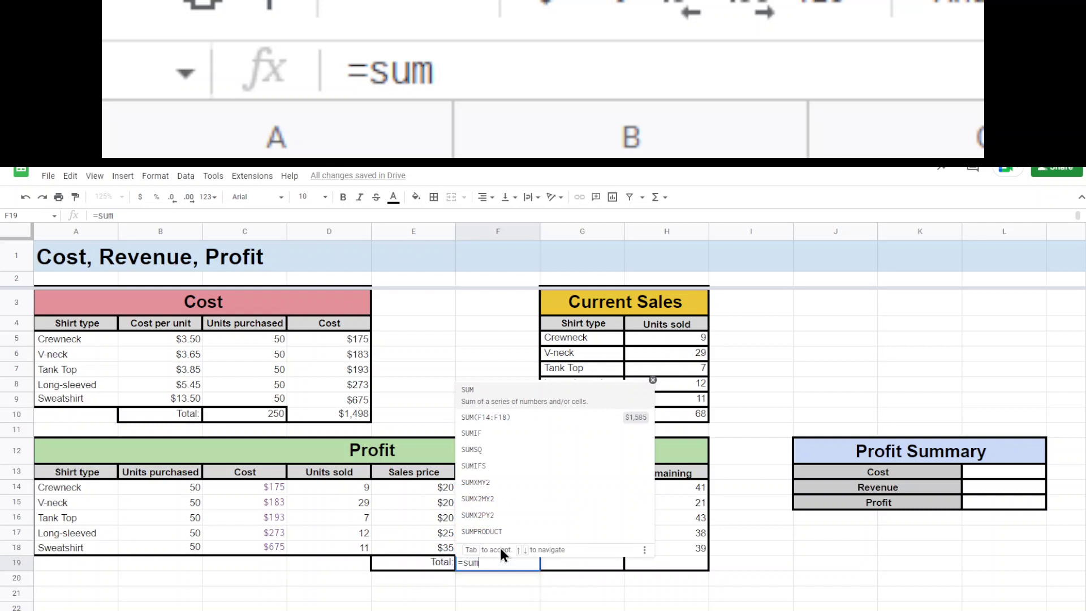
left_click(517, 408)
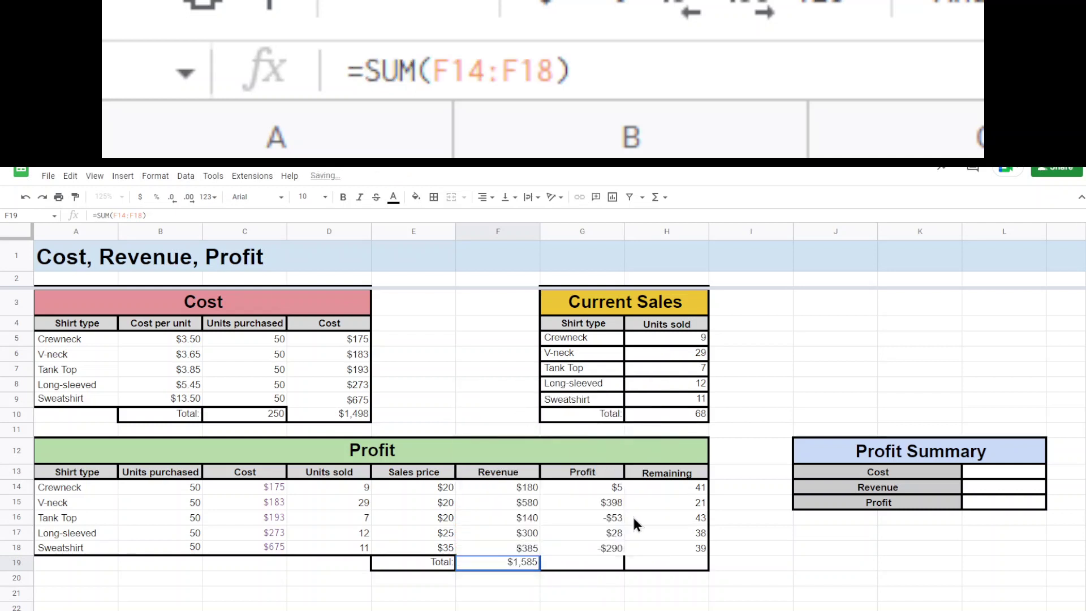
Enter =SUM(G14:G18) in G19 for an $88 total profit and verify the formulas.
left_click(599, 566)
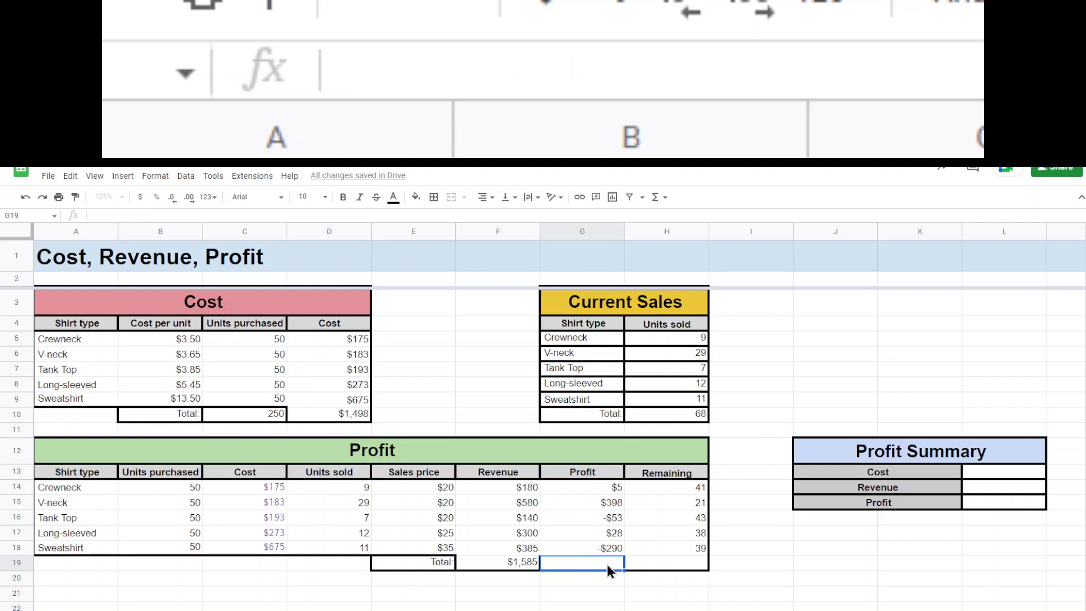
type("=sum")
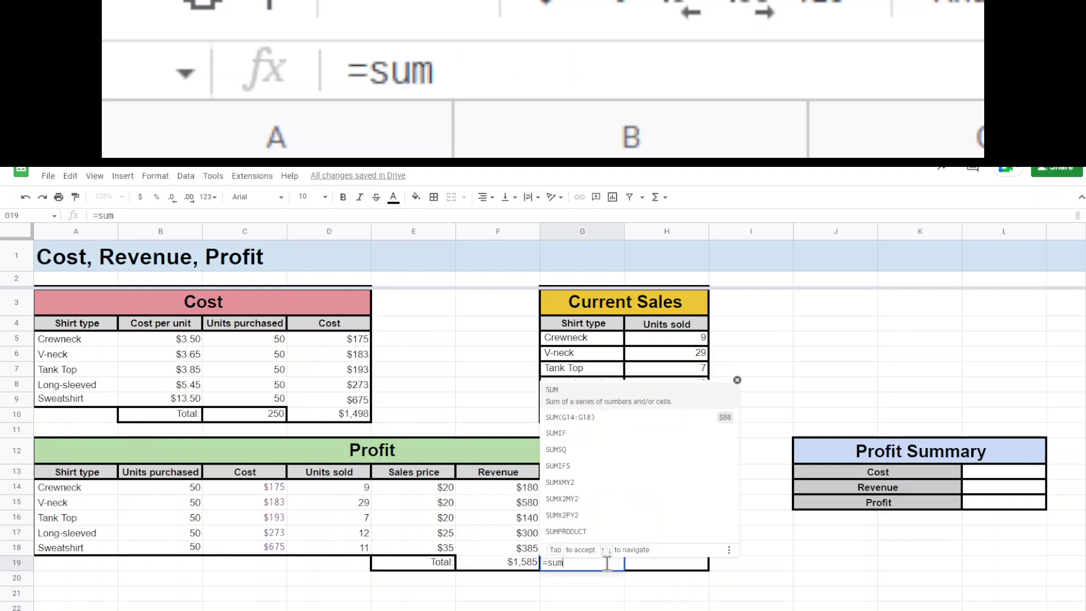
left_click(589, 417)
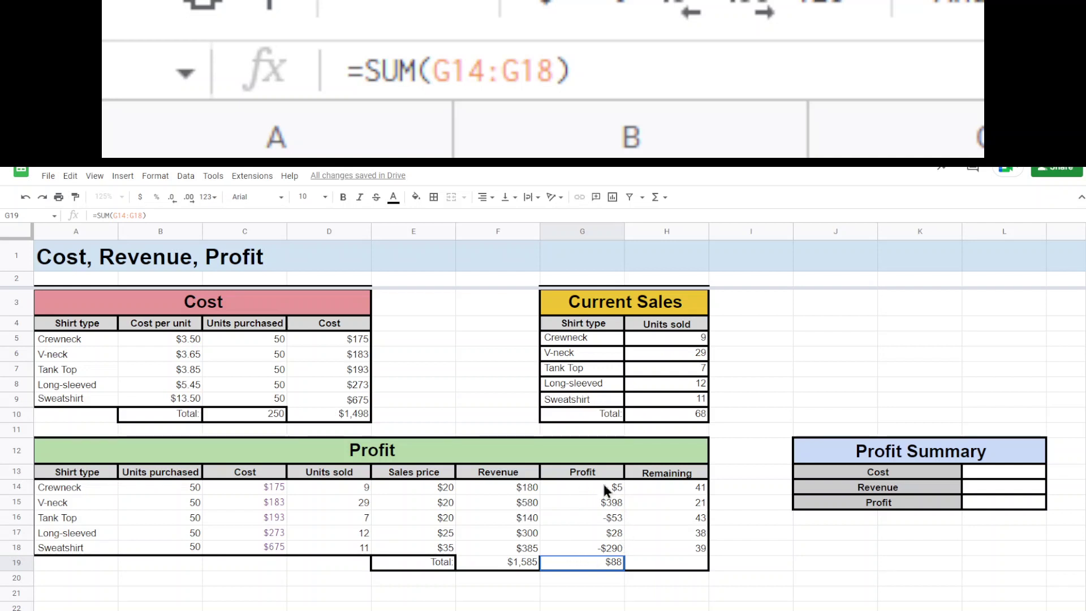
left_click(618, 551)
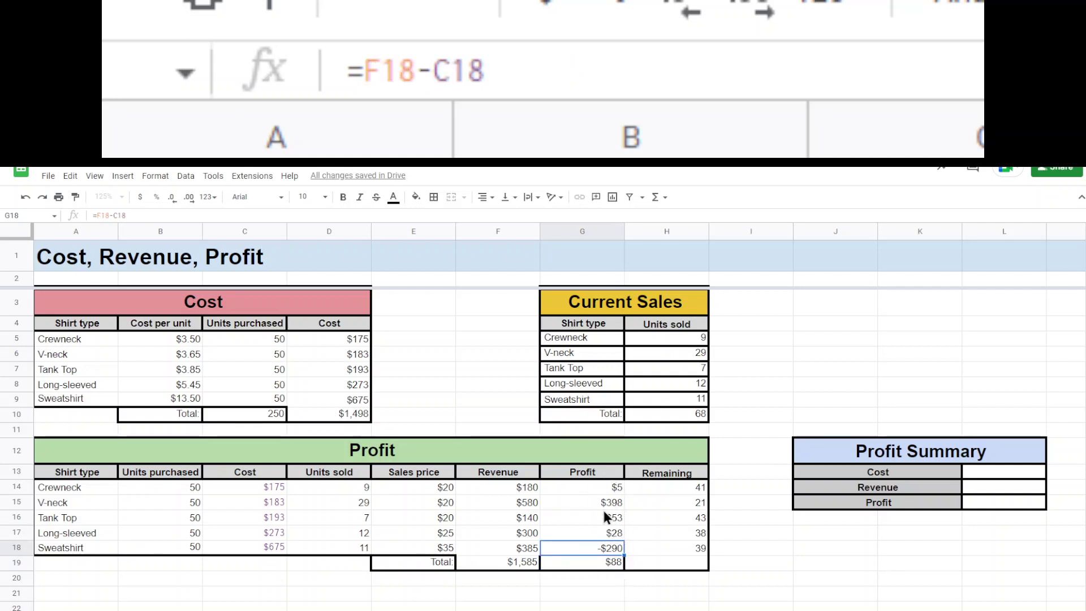
left_click(623, 569)
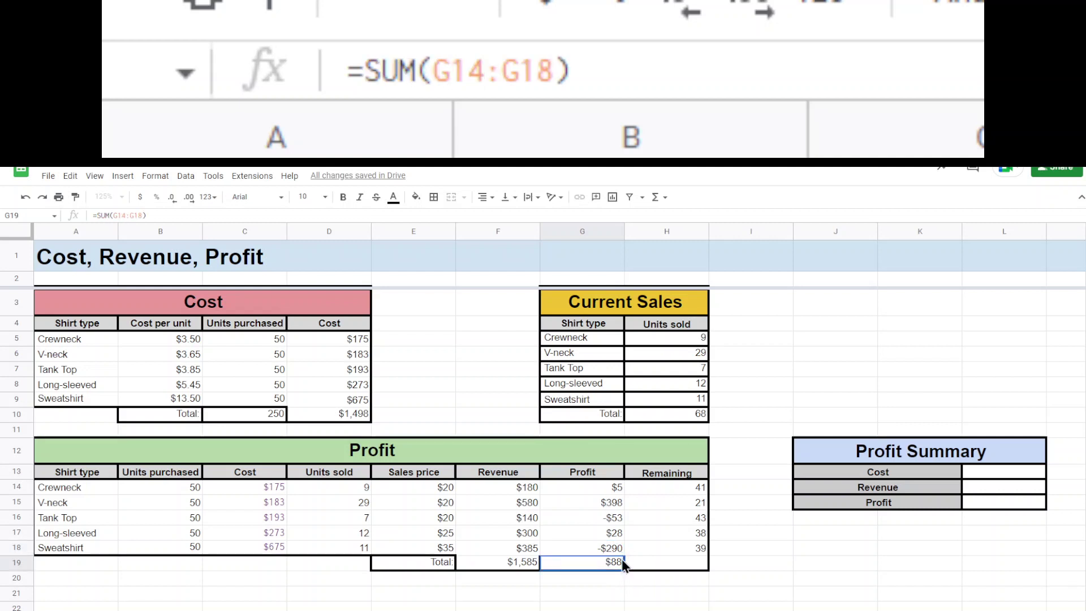
Enter =C10-H10 in H19 so the Remaining total shows 182 shirts (250 purchased minus 68 sold).
left_click(693, 564)
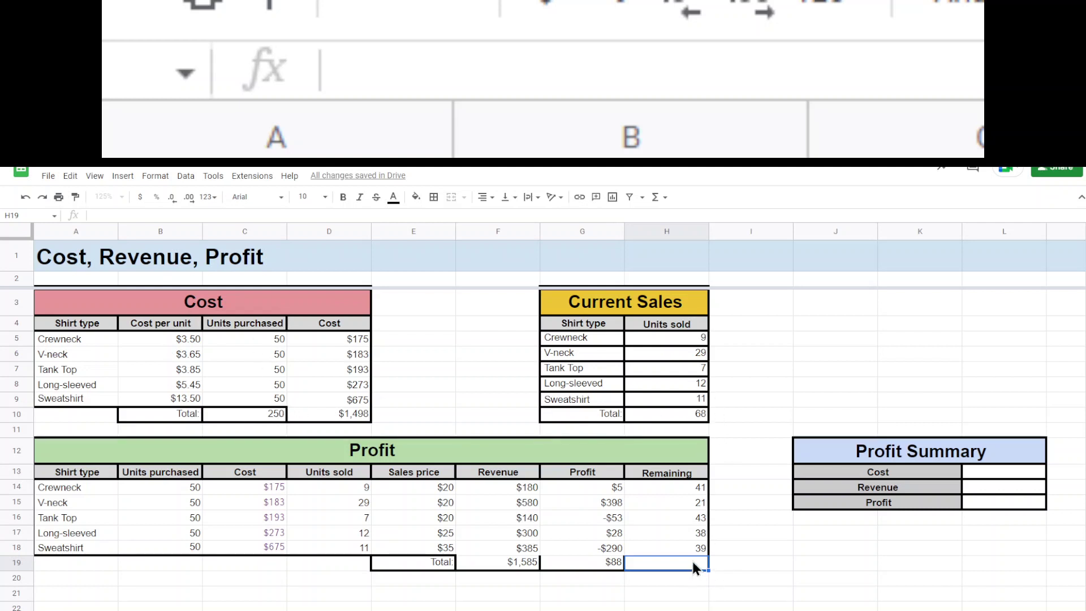
type("=")
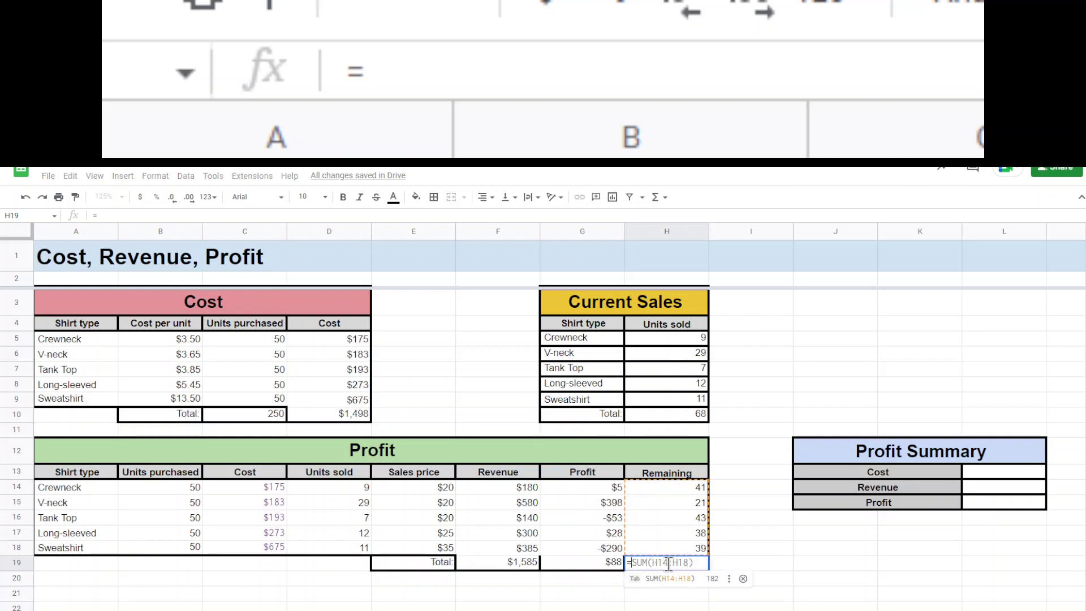
left_click(276, 415)
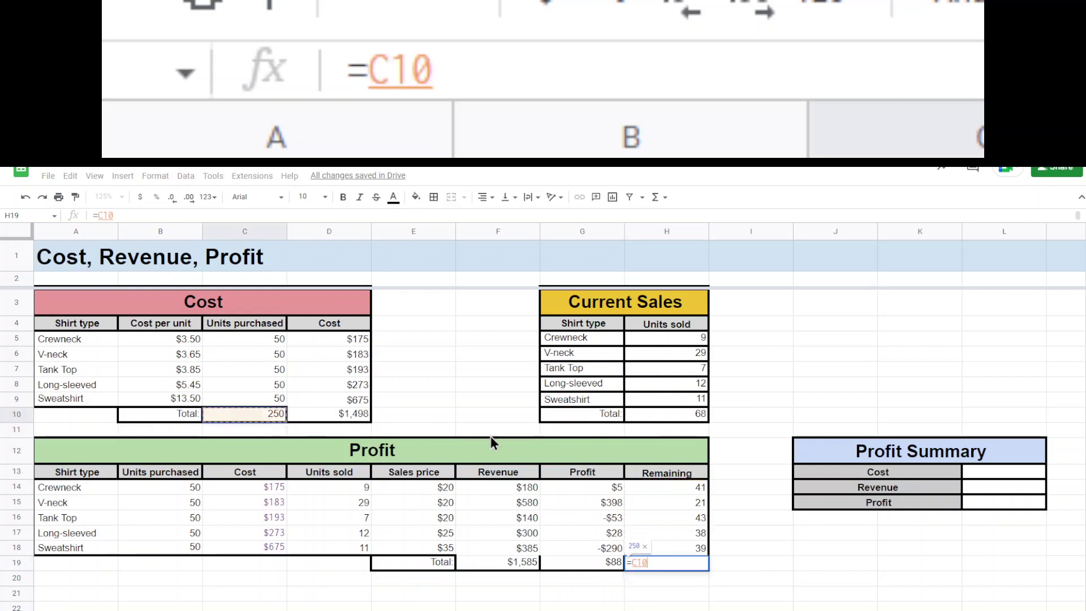
type("-")
left_click(689, 416)
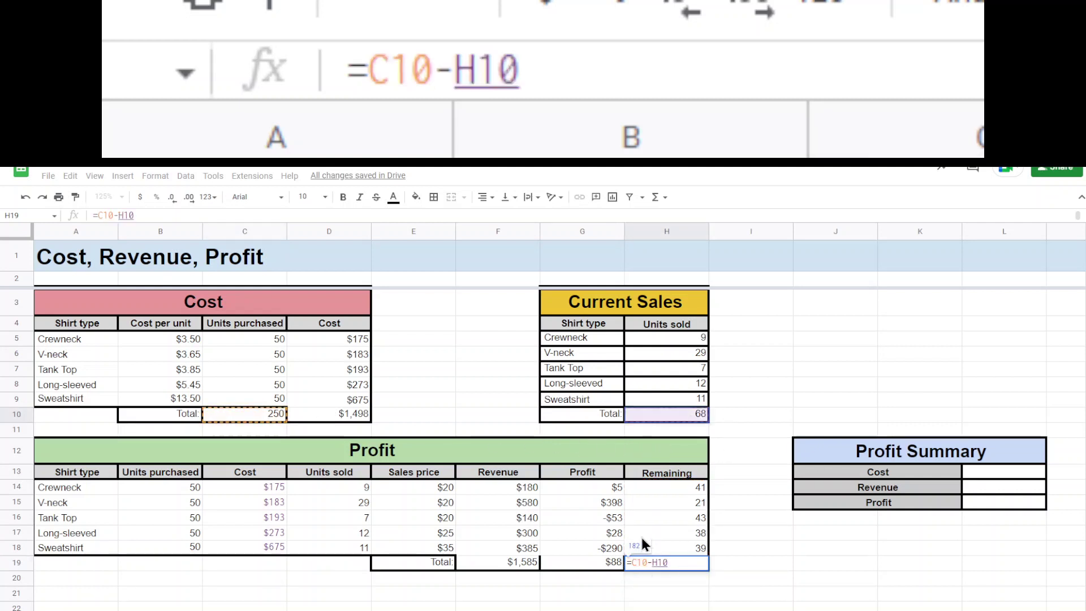
key("Return")
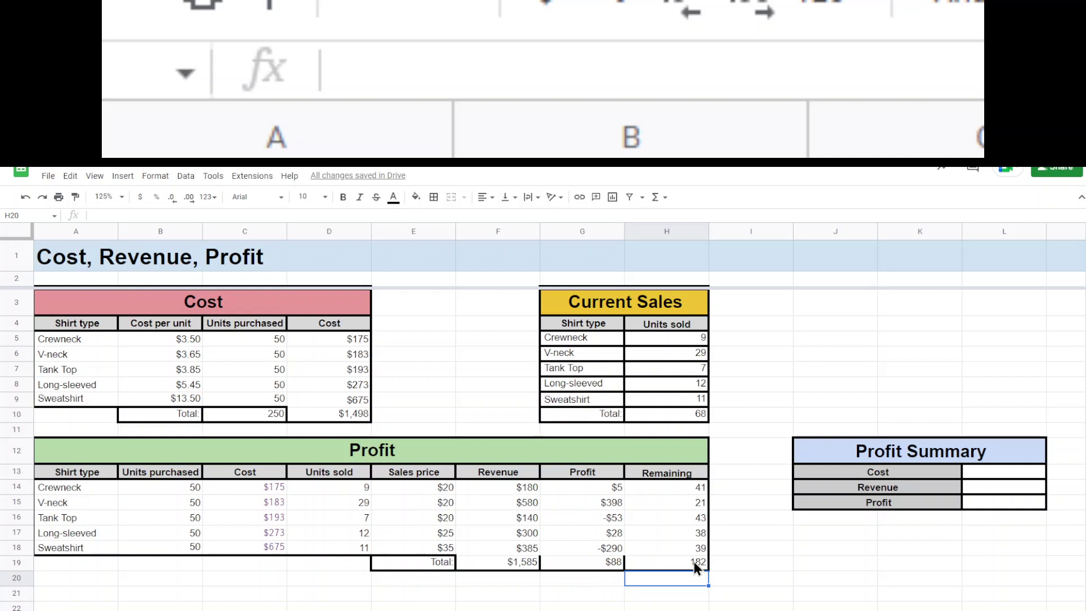
Enter =D10 in the Profit Summary Cost cell L13 so it shows $1,498.
left_click(1007, 471)
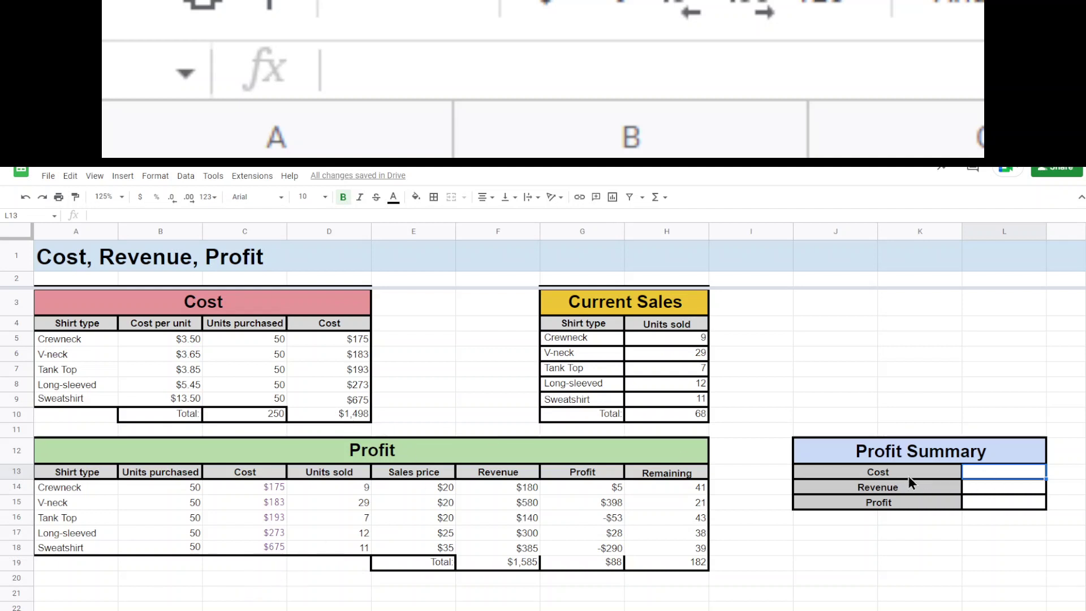
type("=")
left_click(368, 413)
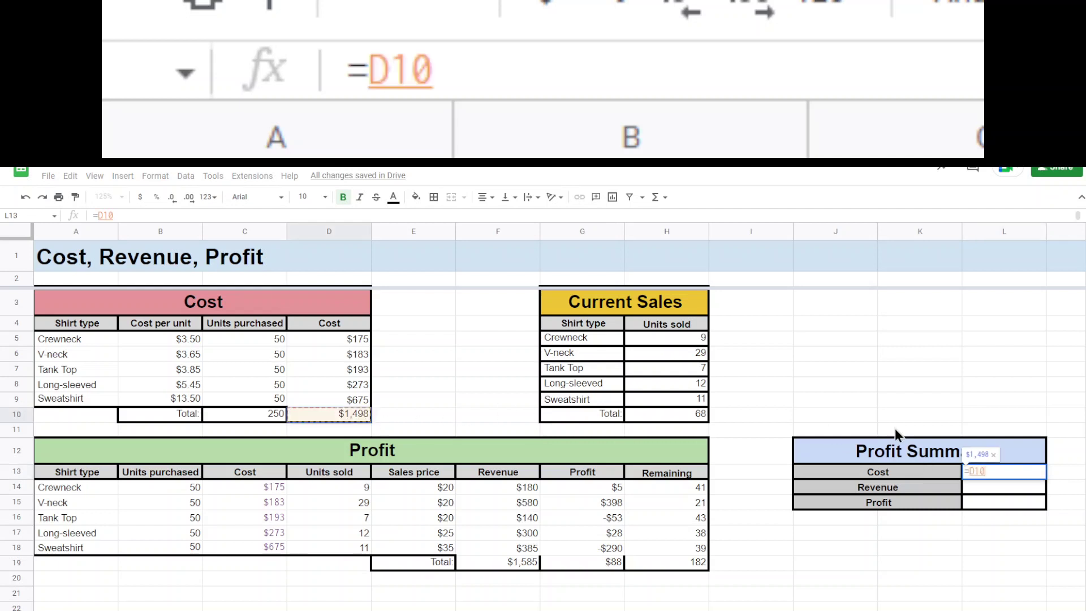
key("Return")
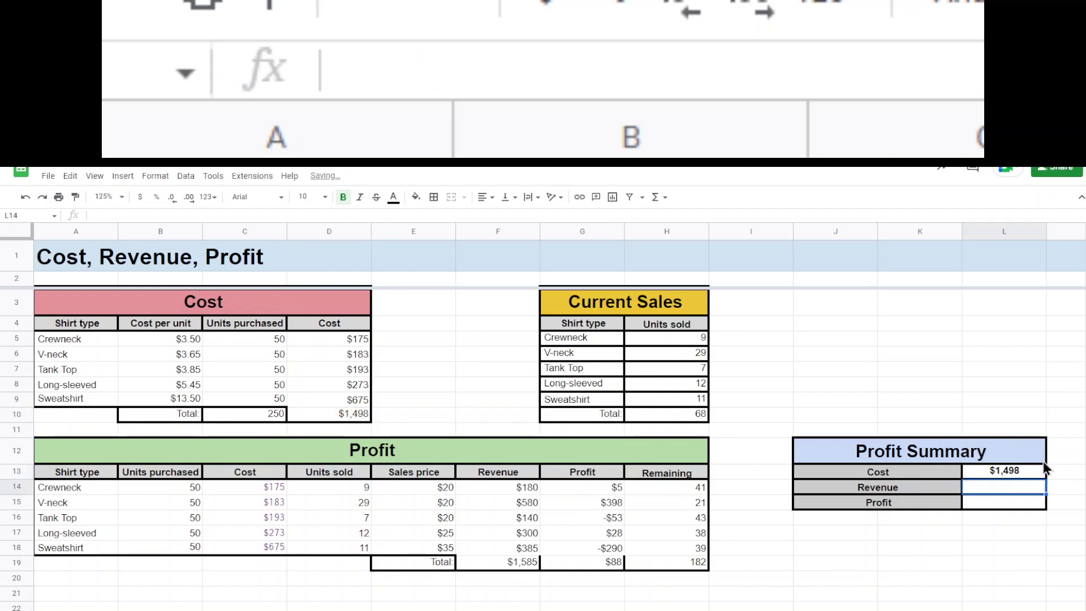
left_click(264, 383)
type("20")
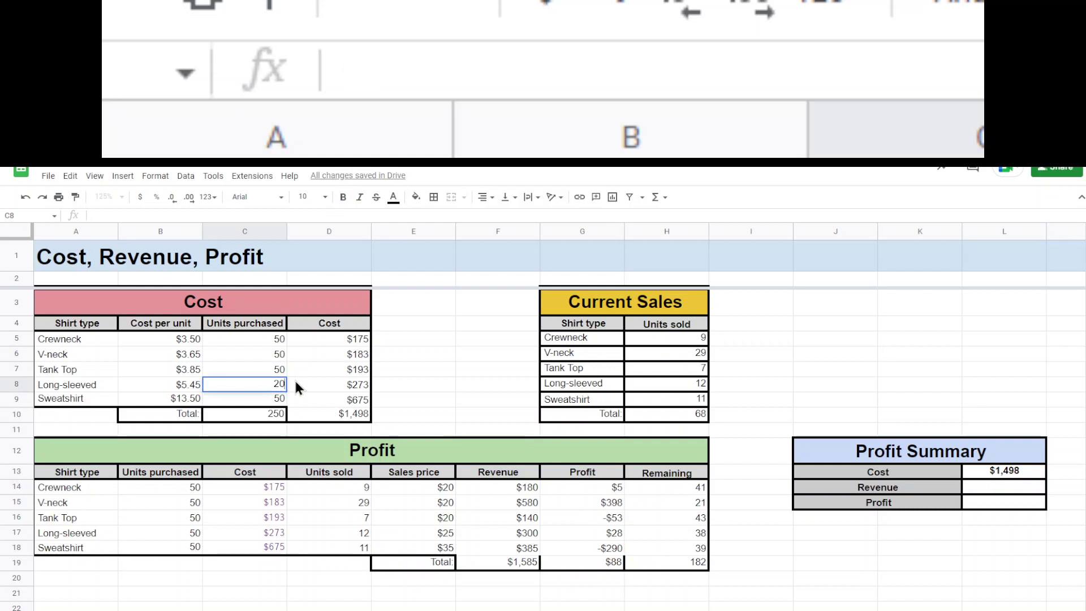
key("Return")
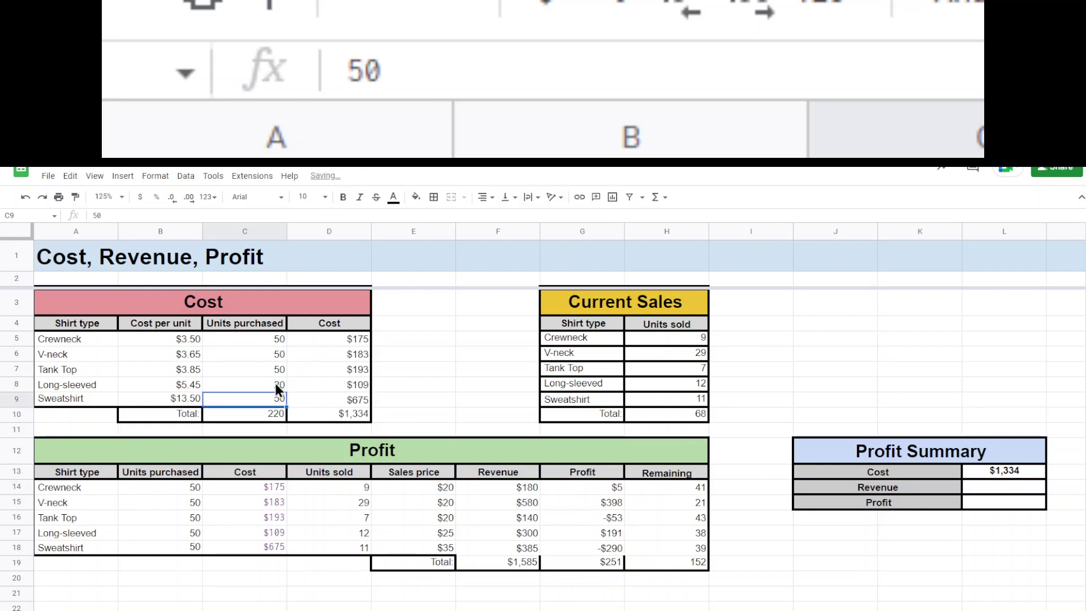
left_click(275, 382)
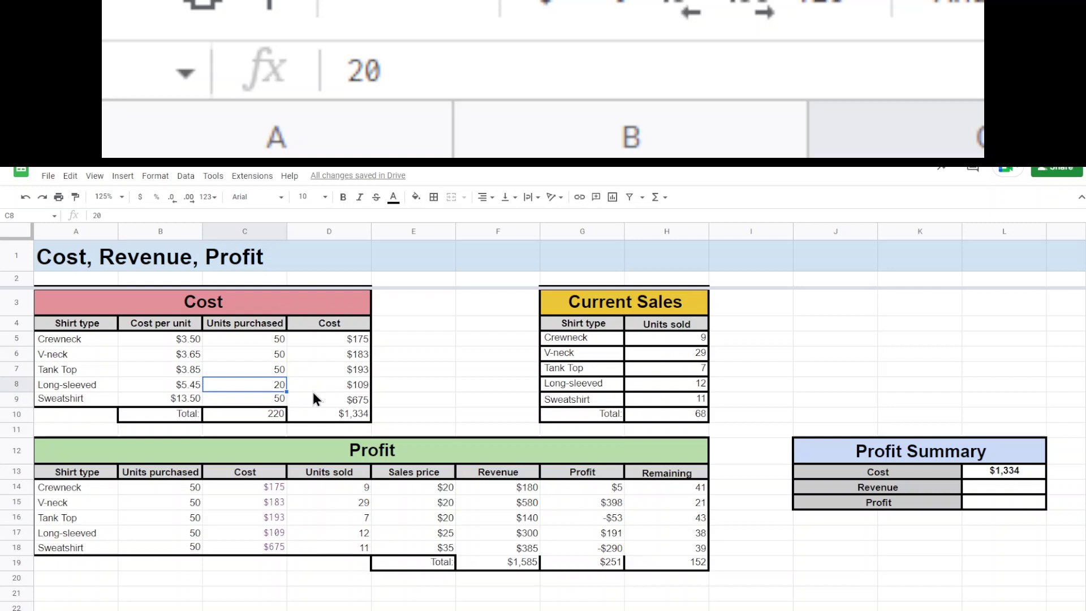
type("500")
key("Return")
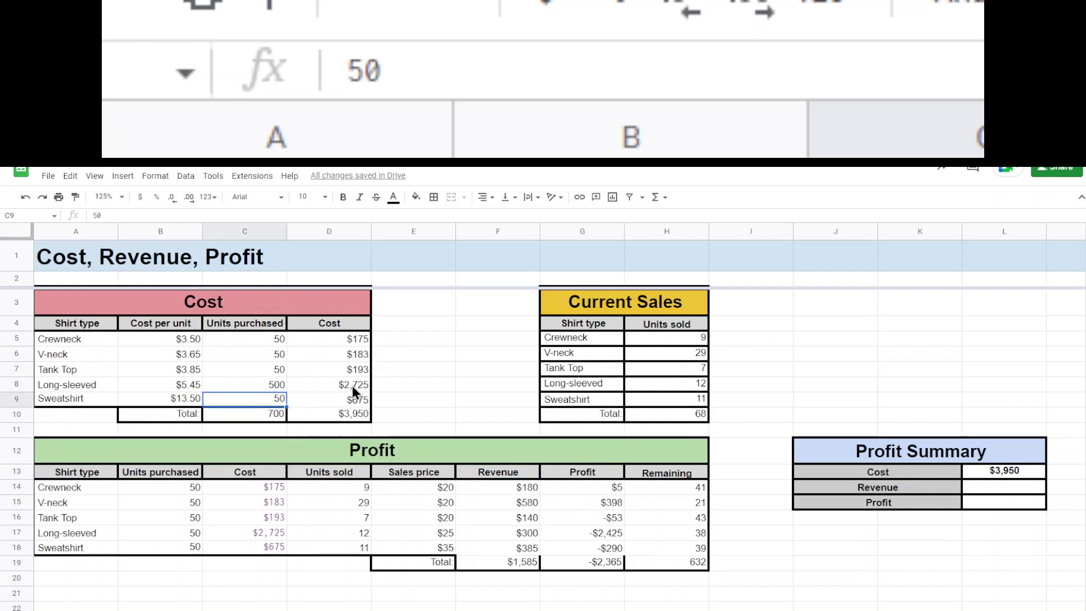
left_click(257, 381)
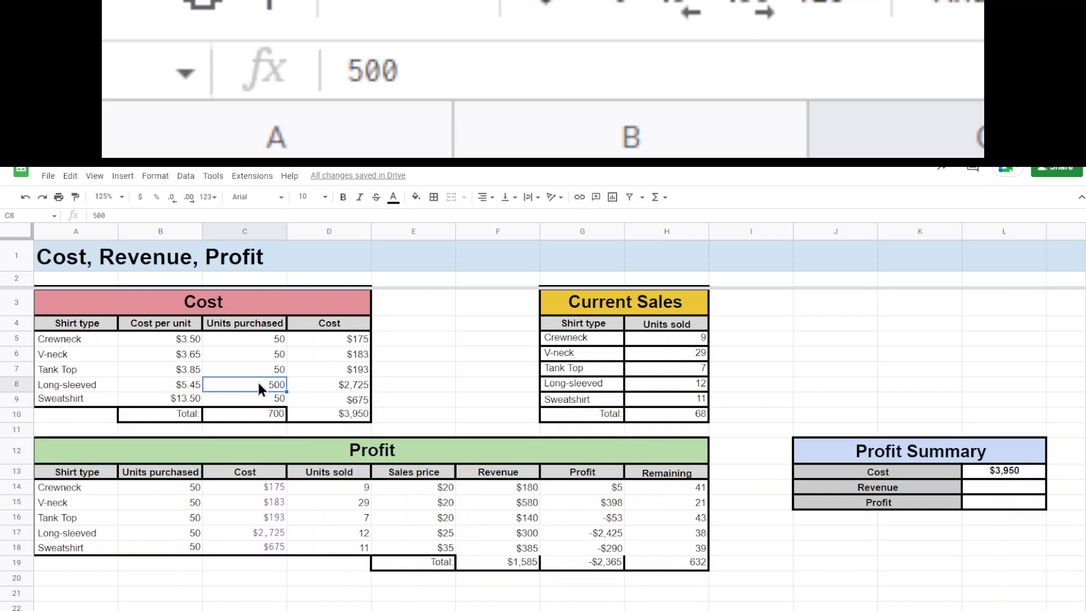
type("50")
key("Return")
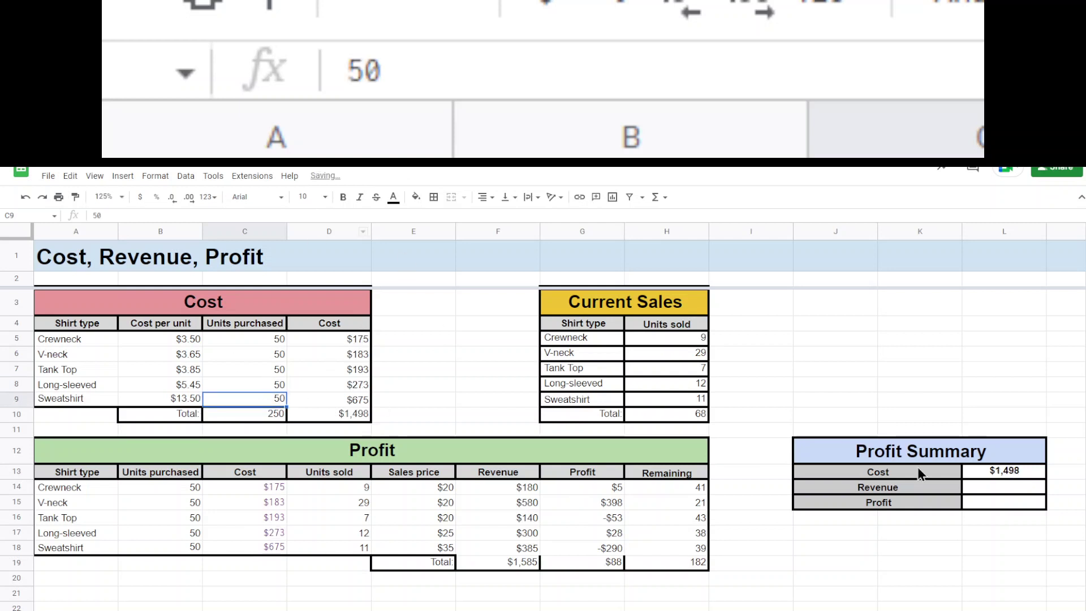
Link summary Revenue to =F19 ($1,585) and Profit to =G19 ($88).
left_click(1037, 485)
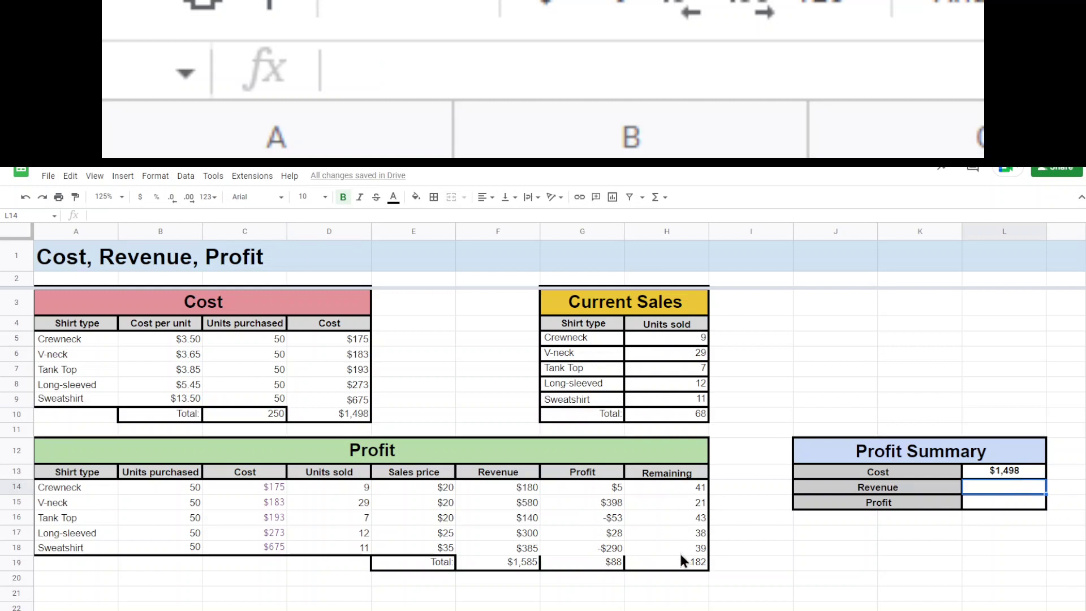
type("=")
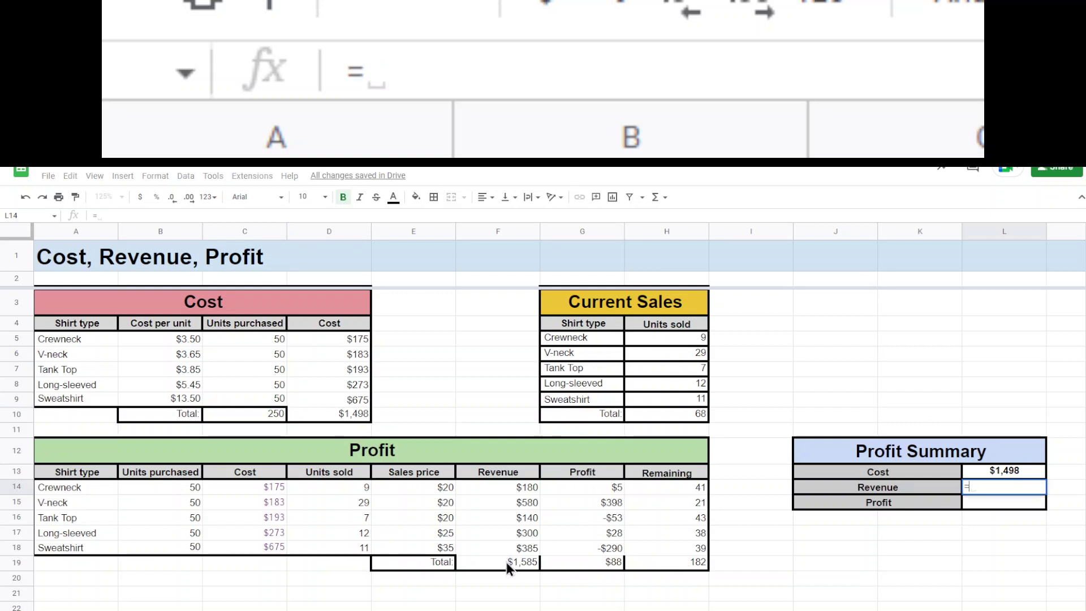
left_click(507, 561)
key("Return")
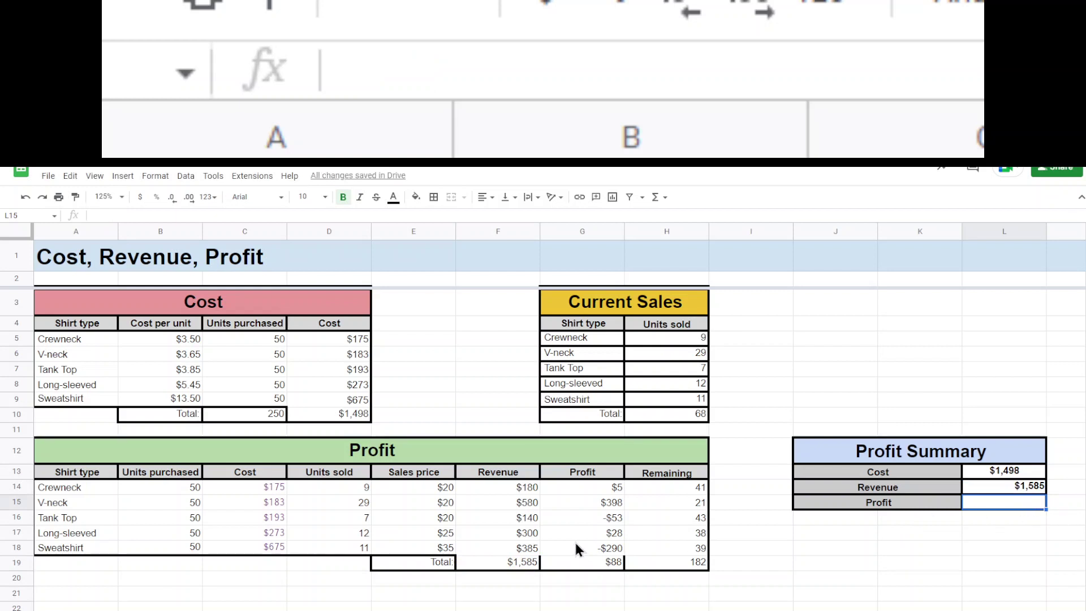
type("=")
left_click(596, 558)
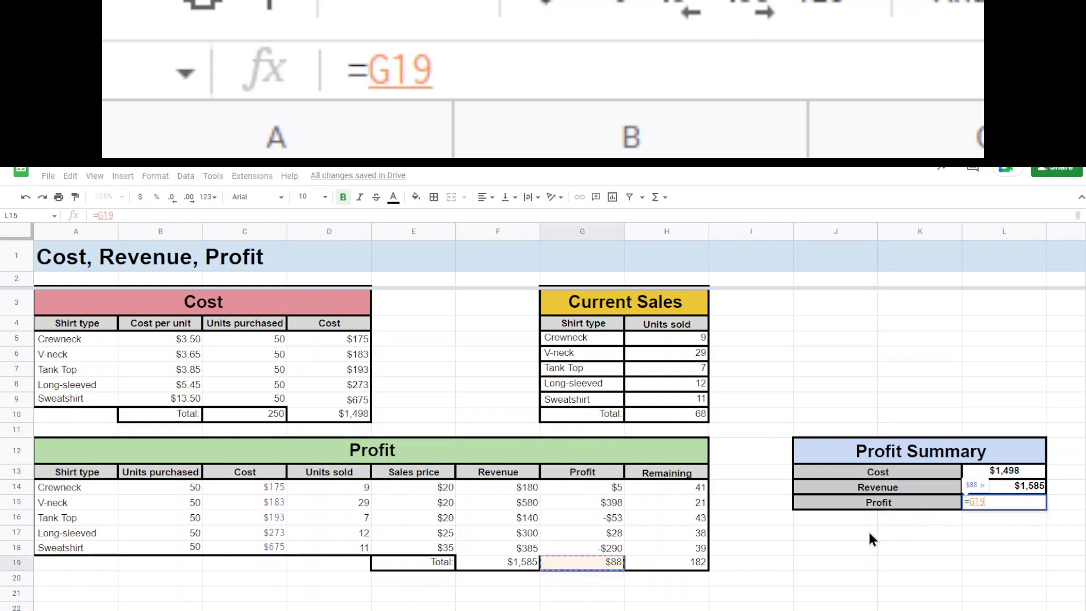
key("Return")
Centre-align the three Profit Summary values in L13:L15.
left_click_drag(1013, 471, 1022, 504)
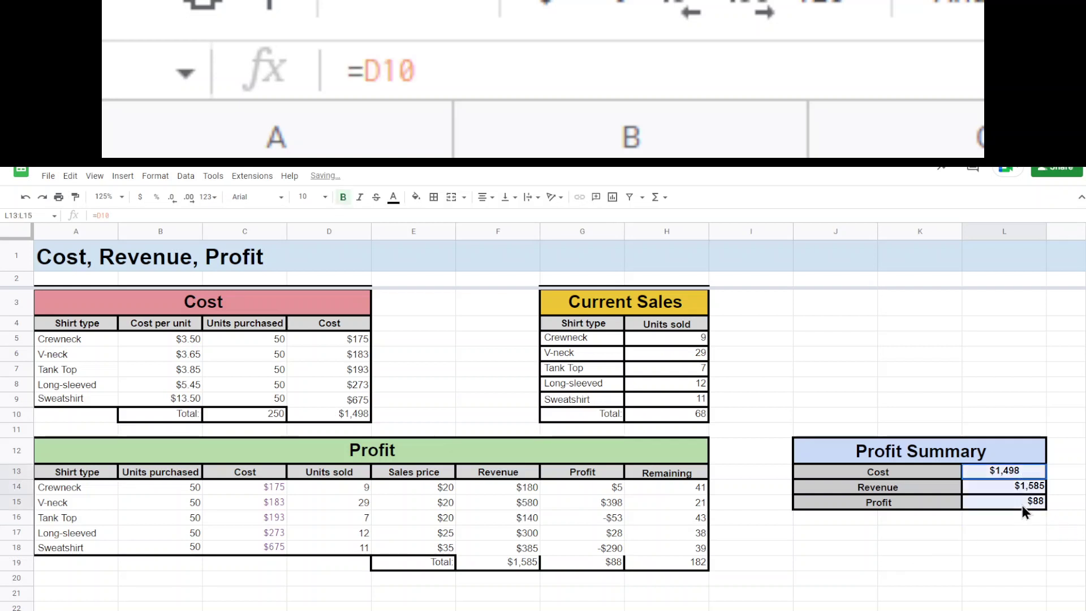
left_click(485, 196)
left_click(498, 218)
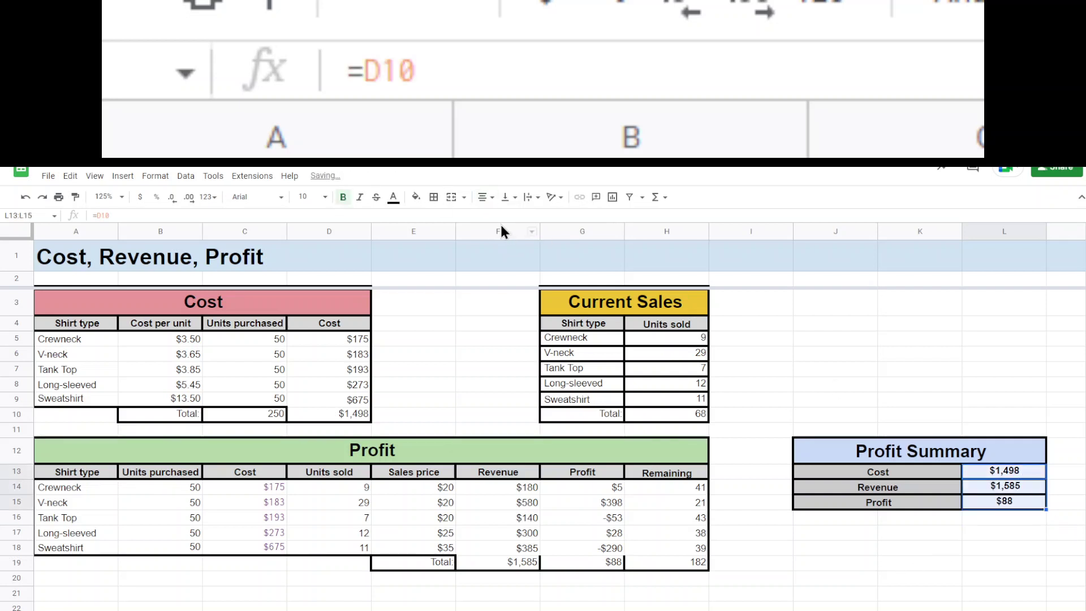
left_click(891, 517)
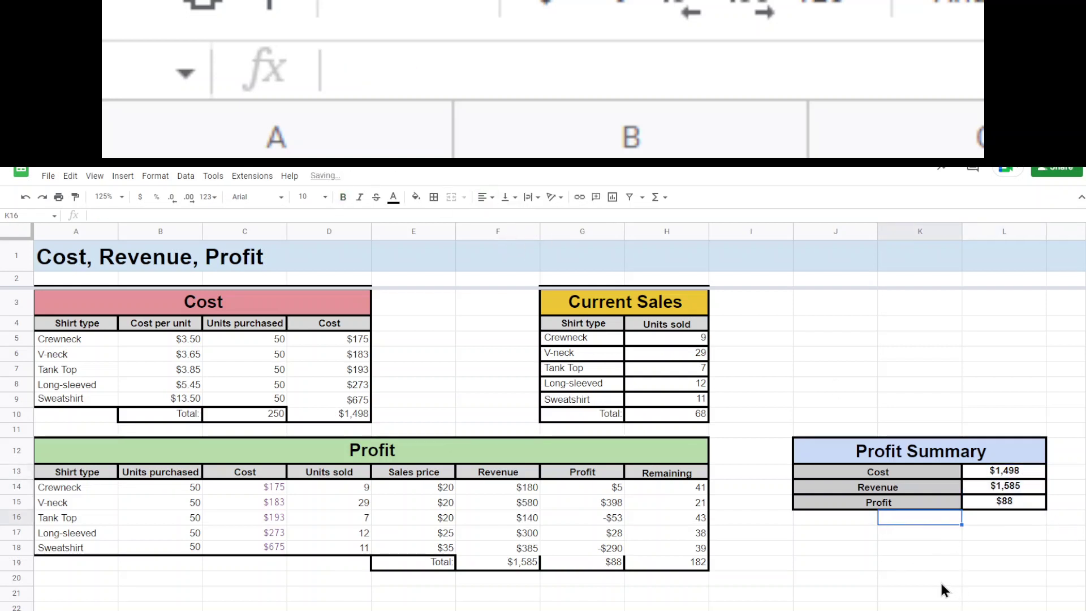